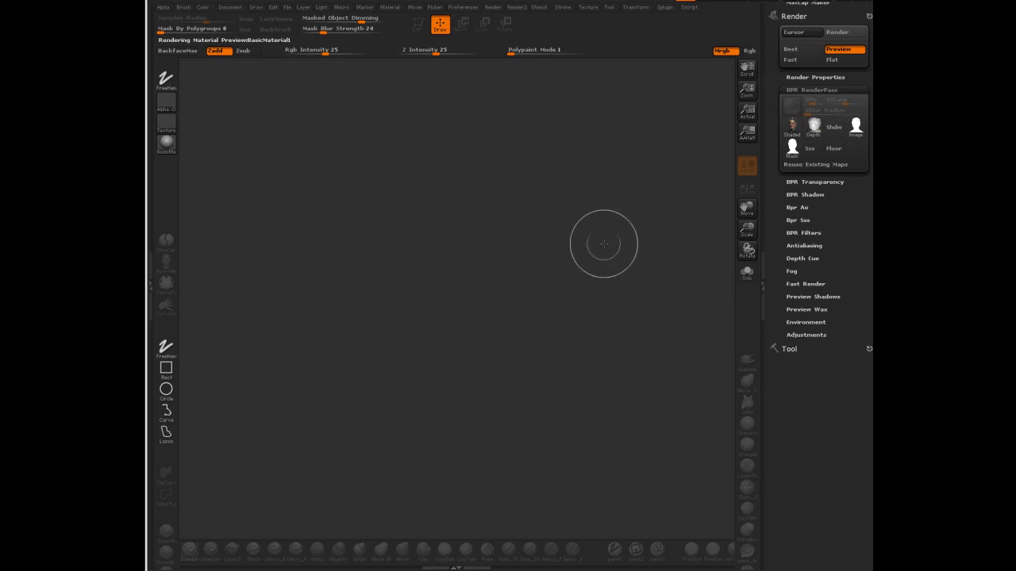
Open the Finish1-ZBR2b.ZPR project showing the old man's portrait.
{"action": "key", "text": "ctrl+o"}
{"action": "left_click", "coordinate": [304, 176]}
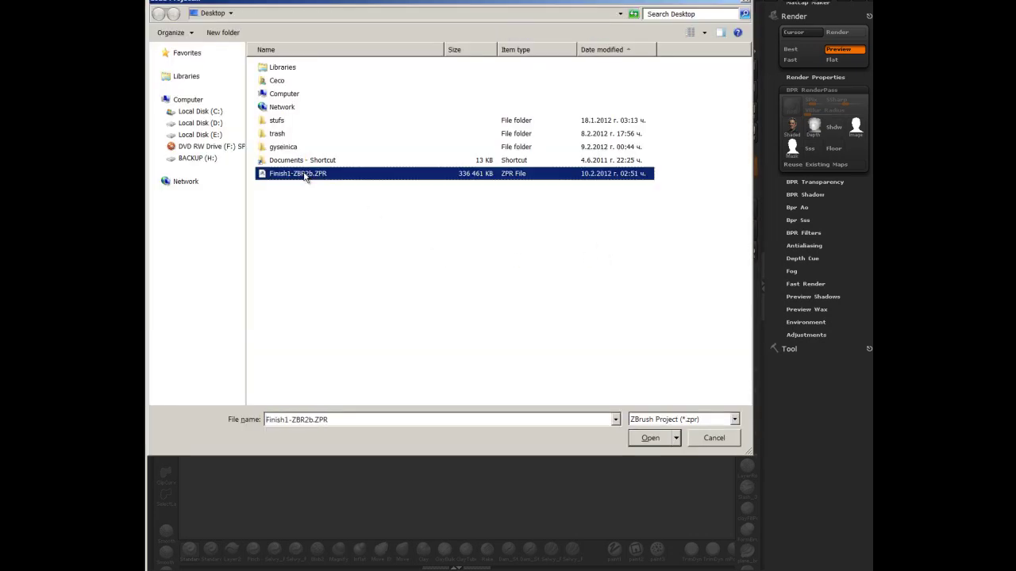
{"action": "left_click", "coordinate": [652, 438]}
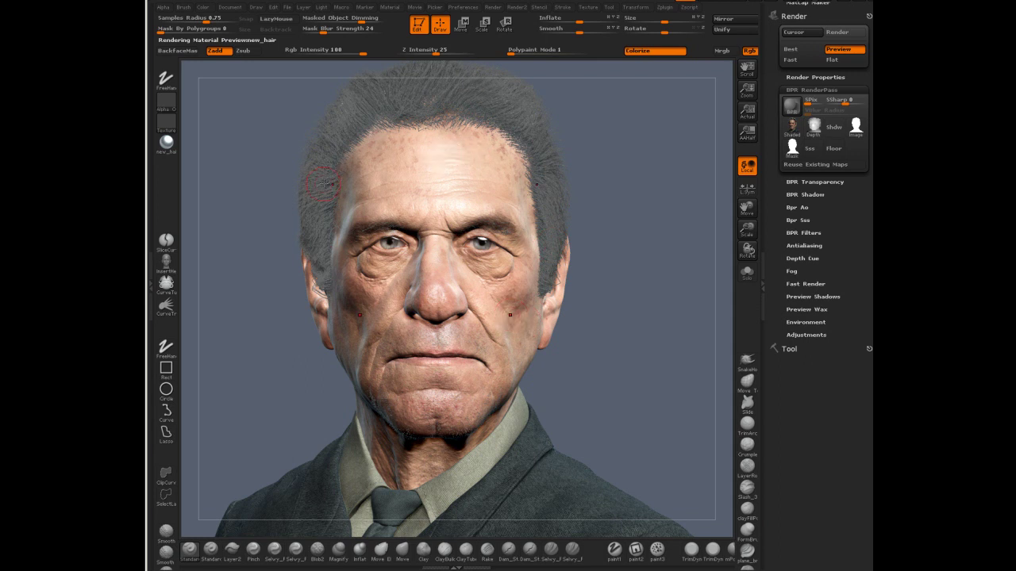
Render the old man's head with BPR, using Fast render mode.
{"action": "left_click", "coordinate": [492, 7]}
{"action": "left_click", "coordinate": [509, 102]}
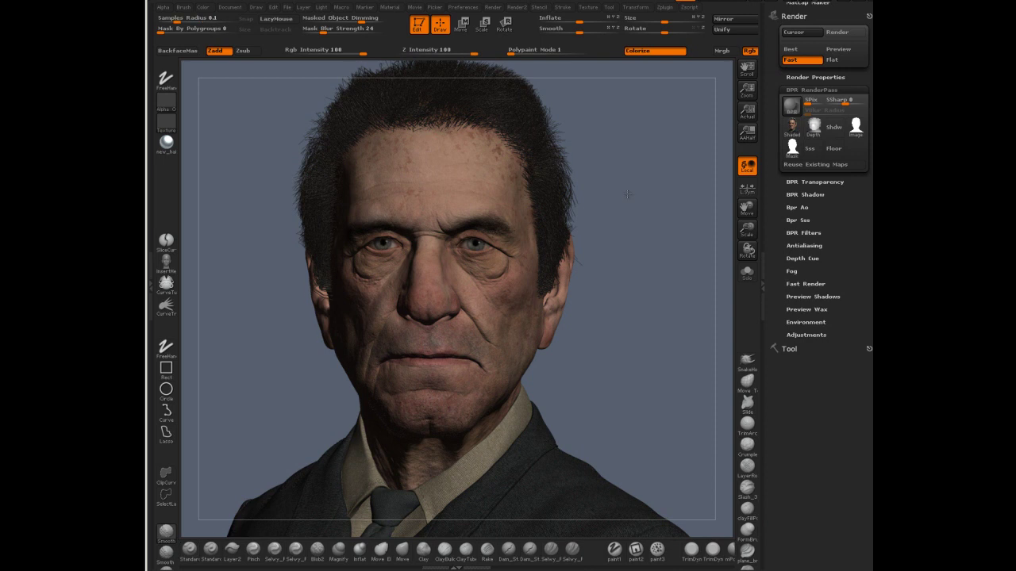
{"action": "left_click", "coordinate": [492, 7]}
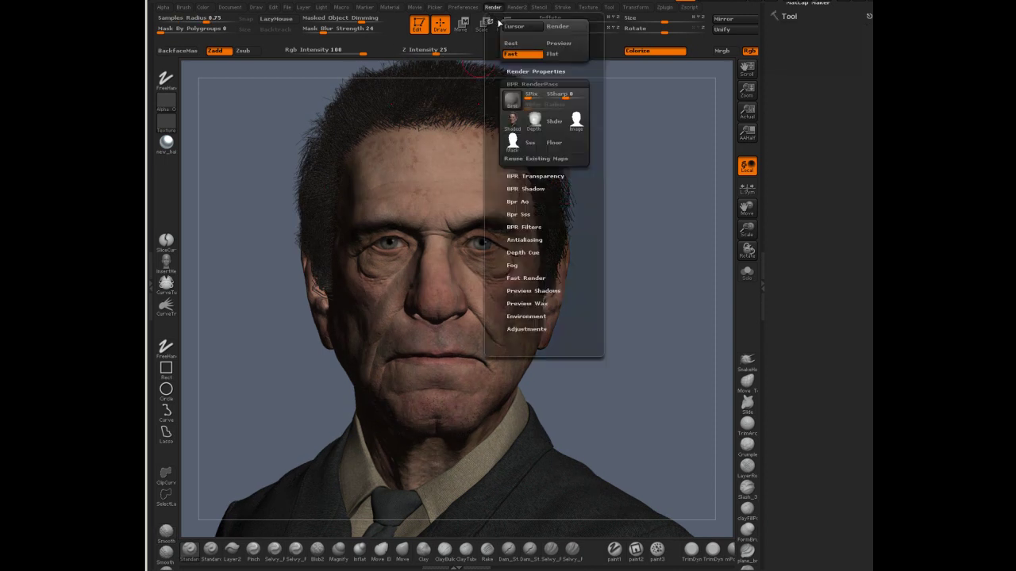
{"action": "left_click", "coordinate": [510, 106]}
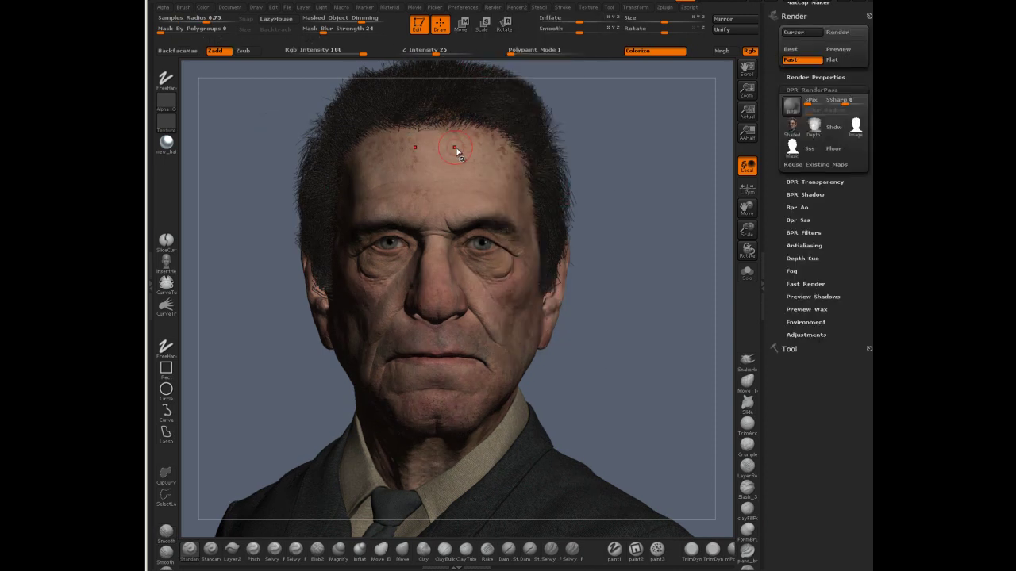
Switch rendering to Preview quality (Shift+Ctrl+P) for a BPR render with shadow and AO passes.
{"action": "key", "text": "shift+ctrl+p"}
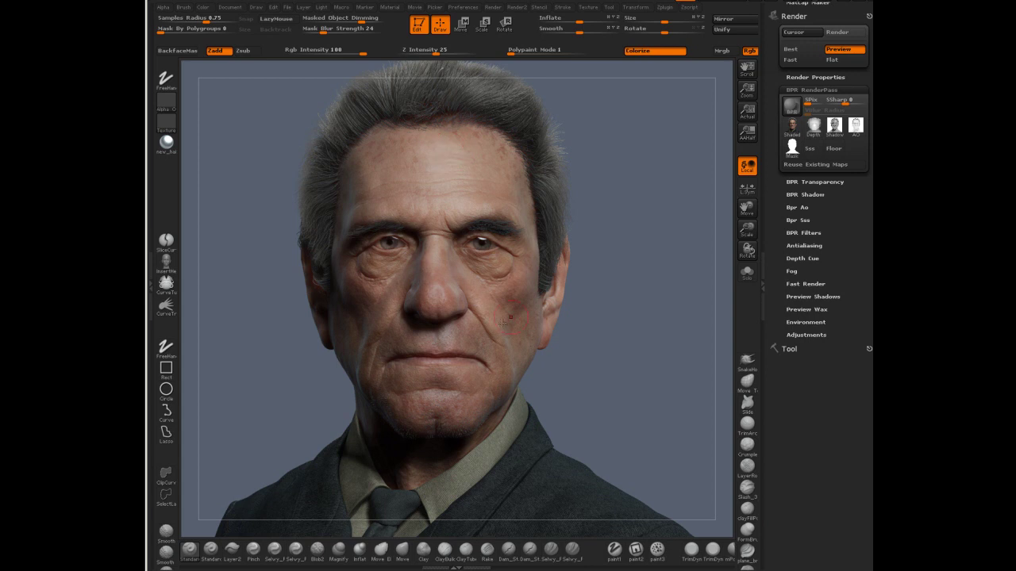
Enable render Adjust: raise contrast, red contrast 0.0667, lower blue contrast, brighten slightly.
{"action": "left_click", "coordinate": [817, 334]}
{"action": "left_click", "coordinate": [811, 345]}
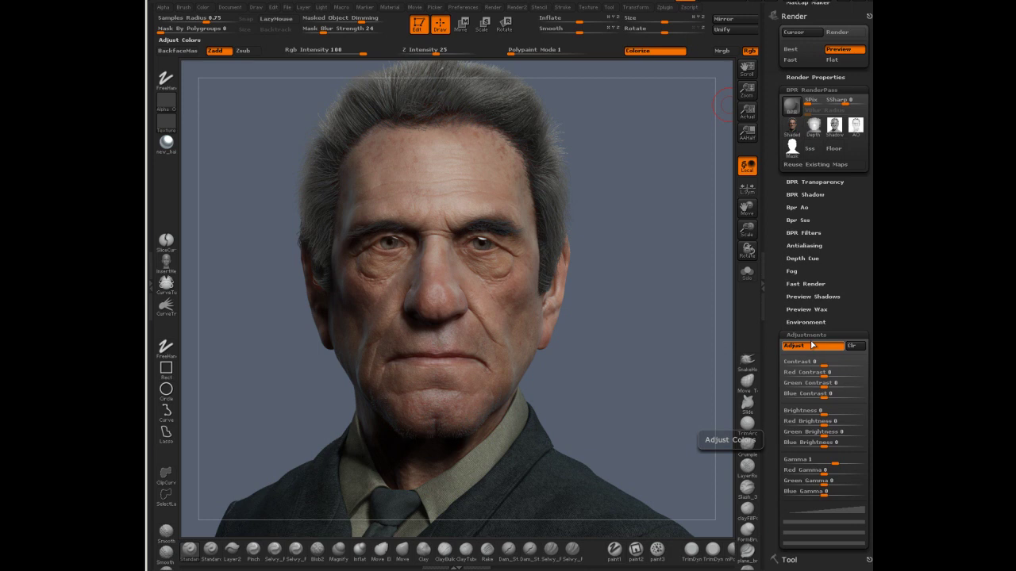
{"action": "left_click_drag", "start_coordinate": [825, 362], "coordinate": [848, 362]}
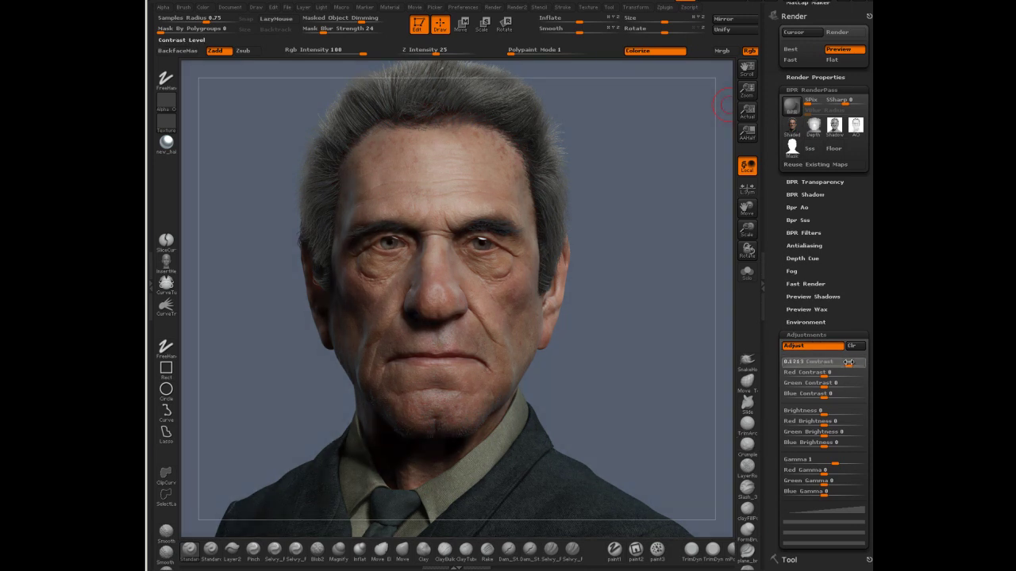
{"action": "mouse_move", "coordinate": [822, 384]}
{"action": "left_mouse_down"}
{"action": "mouse_move", "coordinate": [812, 382]}
{"action": "mouse_move", "coordinate": [825, 385]}
{"action": "left_mouse_up"}
{"action": "left_click_drag", "start_coordinate": [825, 393], "coordinate": [803, 388]}
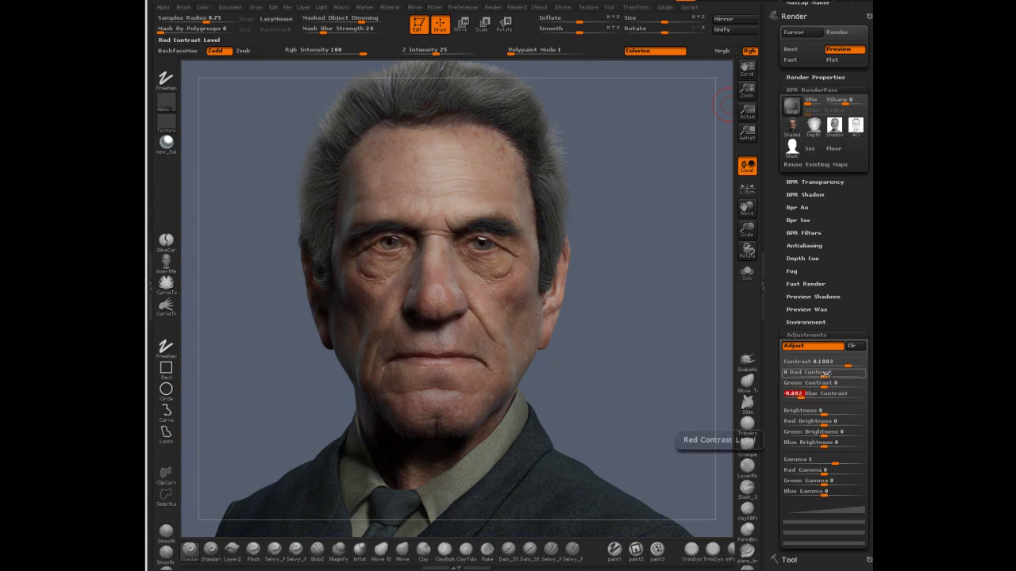
{"action": "left_click_drag", "start_coordinate": [825, 373], "coordinate": [844, 373]}
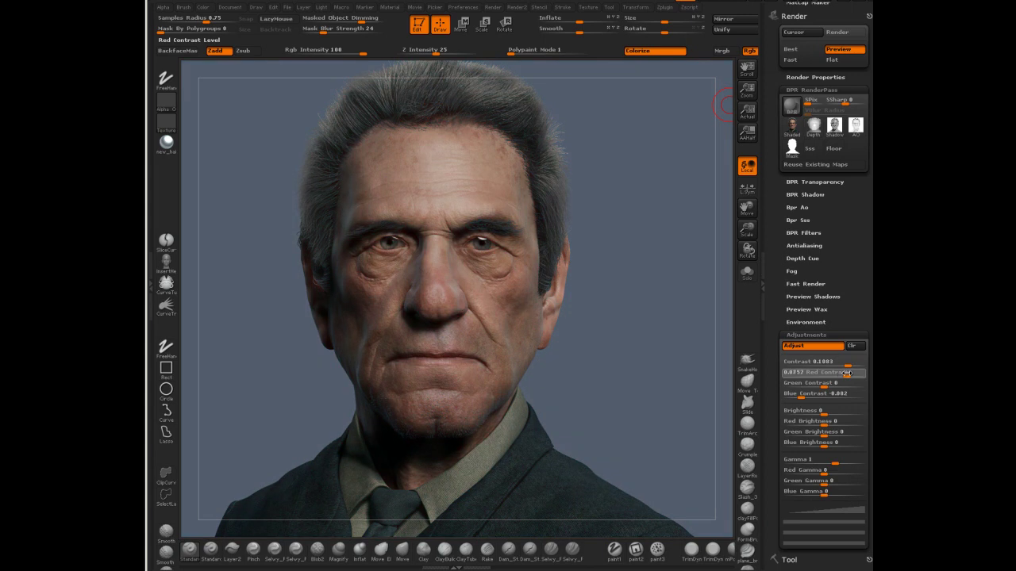
{"action": "mouse_move", "coordinate": [830, 408]}
{"action": "left_mouse_down"}
{"action": "mouse_move", "coordinate": [839, 404]}
{"action": "mouse_move", "coordinate": [814, 419]}
{"action": "left_mouse_up"}
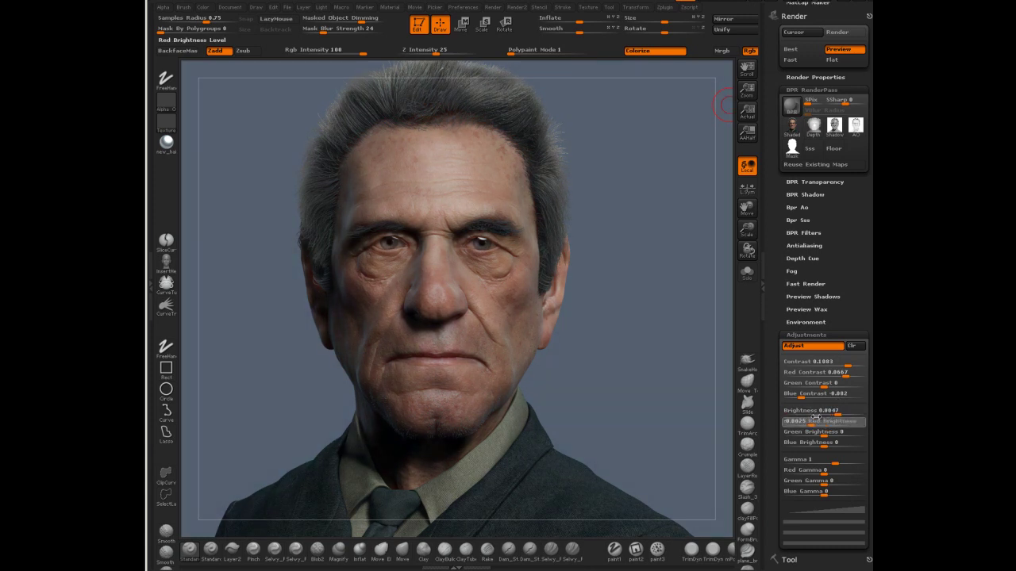
Compare the render with adjustments off and on, then set blue contrast to -0.1345.
{"action": "left_click", "coordinate": [811, 352]}
{"action": "left_click", "coordinate": [813, 351]}
{"action": "left_click", "coordinate": [813, 350]}
{"action": "left_click", "coordinate": [813, 349]}
{"action": "left_click_drag", "start_coordinate": [797, 393], "coordinate": [800, 394]}
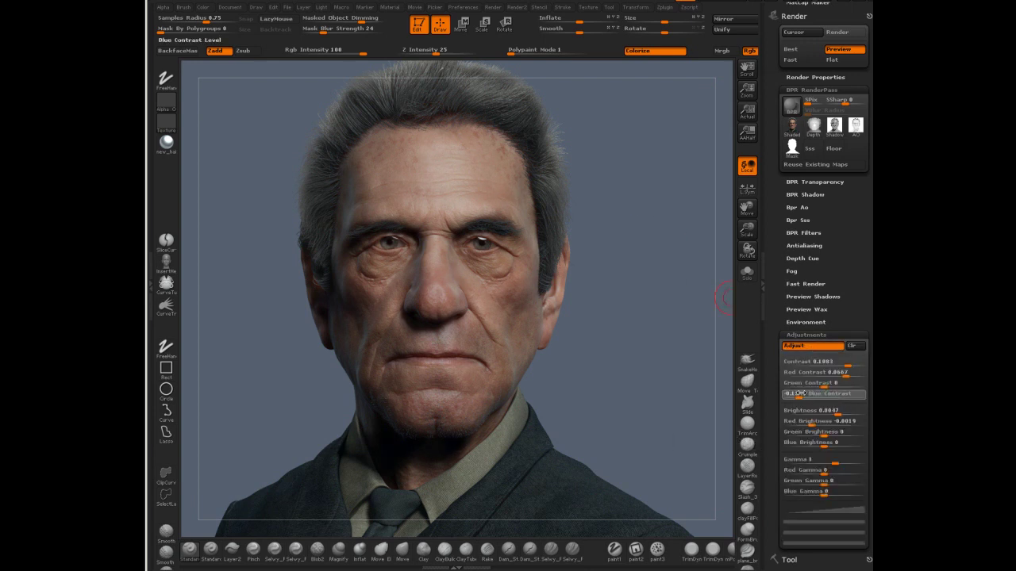
{"action": "left_click", "coordinate": [813, 347]}
{"action": "left_click", "coordinate": [813, 347]}
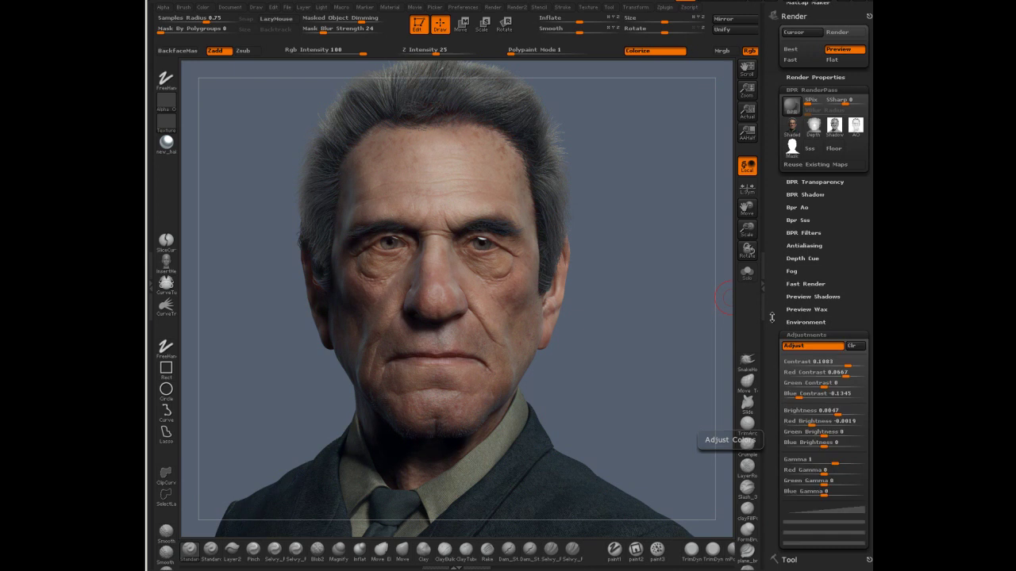
Enable BPR filter F1 as Noise with Replace blend mode at strength 0.2786.
{"action": "scroll", "coordinate": [849, 292], "scroll_direction": "down", "scroll_amount": 3}
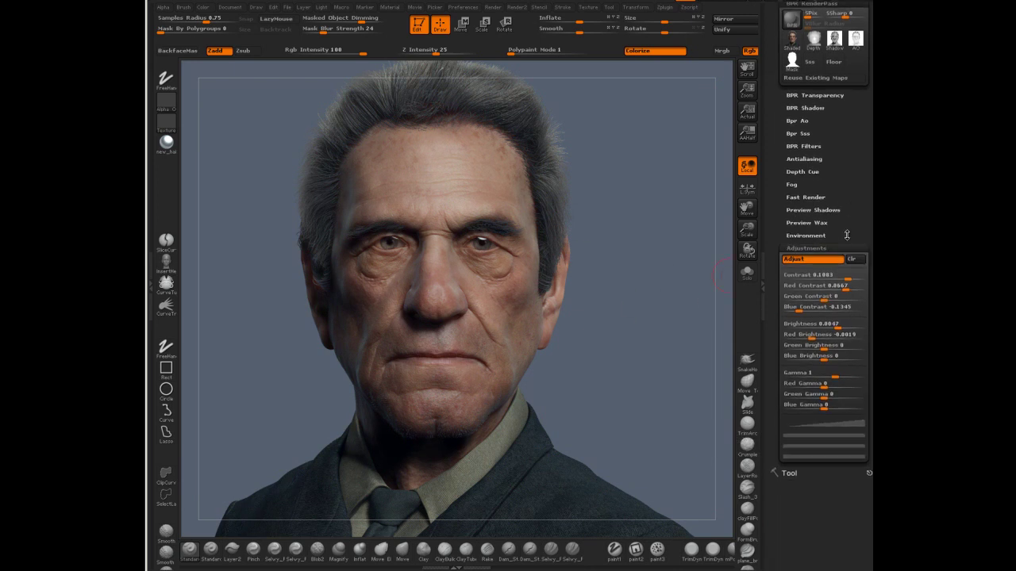
{"action": "scroll", "coordinate": [849, 292], "scroll_direction": "down", "scroll_amount": 2}
{"action": "scroll", "coordinate": [817, 285], "scroll_direction": "up", "scroll_amount": 4}
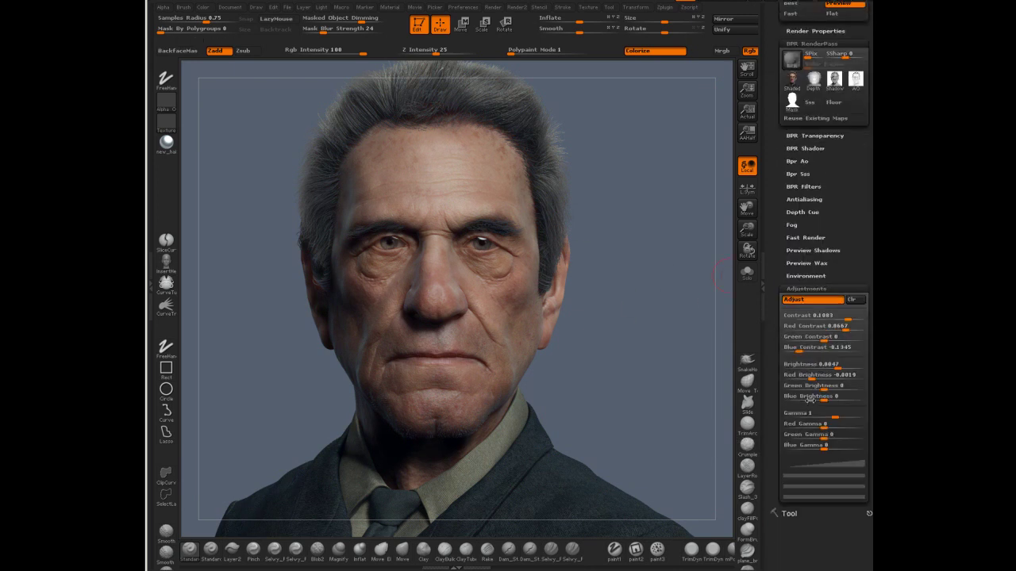
{"action": "left_click", "coordinate": [815, 187]}
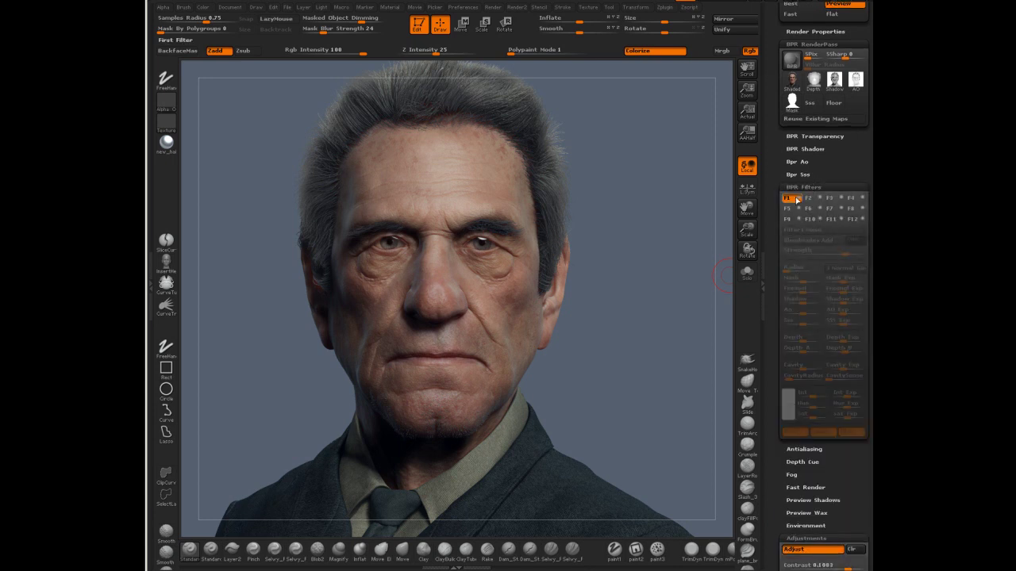
{"action": "left_click", "coordinate": [800, 199]}
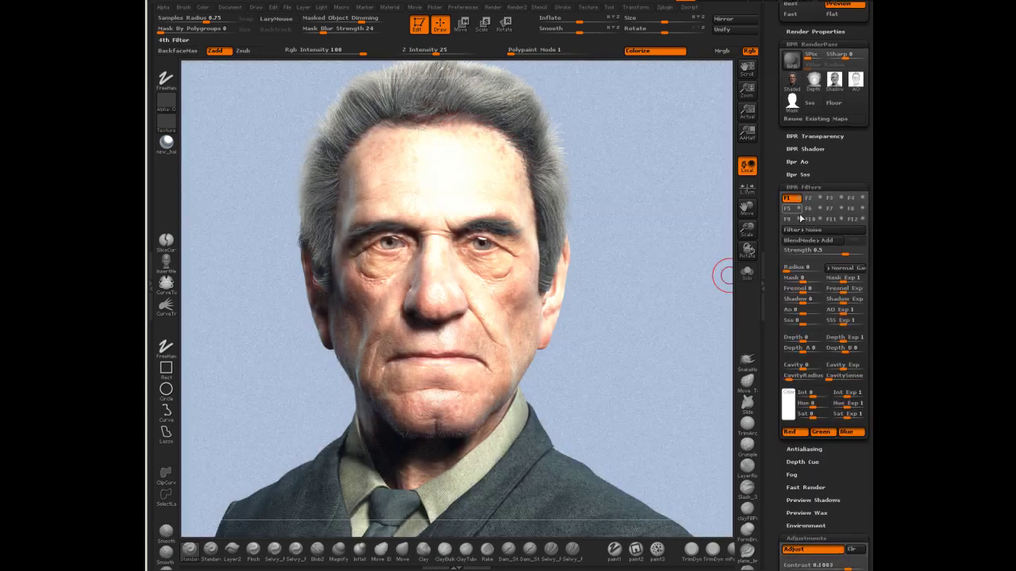
{"action": "left_click_drag", "start_coordinate": [839, 251], "coordinate": [835, 250]}
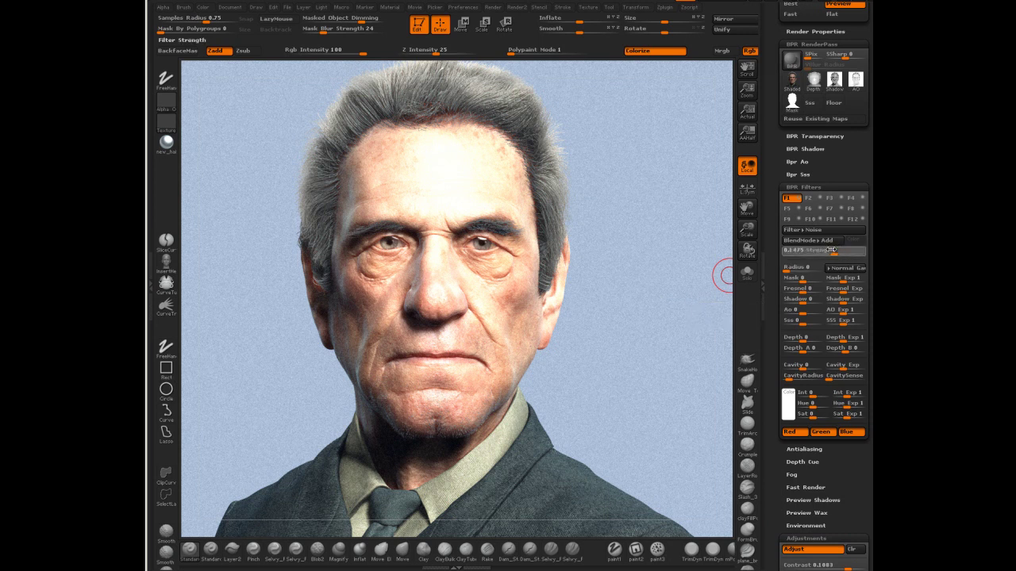
{"action": "left_click_drag", "start_coordinate": [830, 250], "coordinate": [835, 250]}
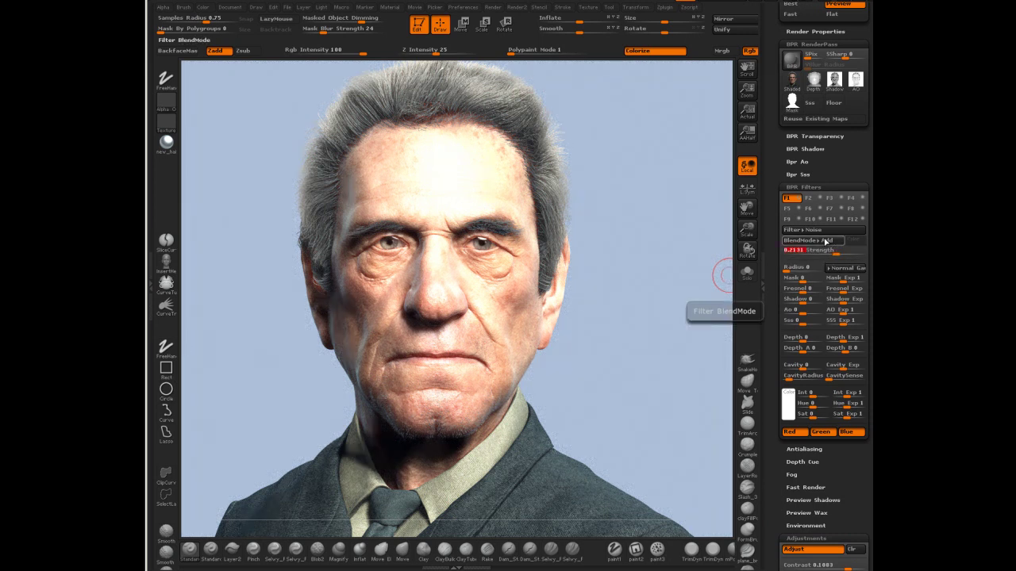
{"action": "left_click", "coordinate": [820, 242]}
{"action": "left_click", "coordinate": [805, 197]}
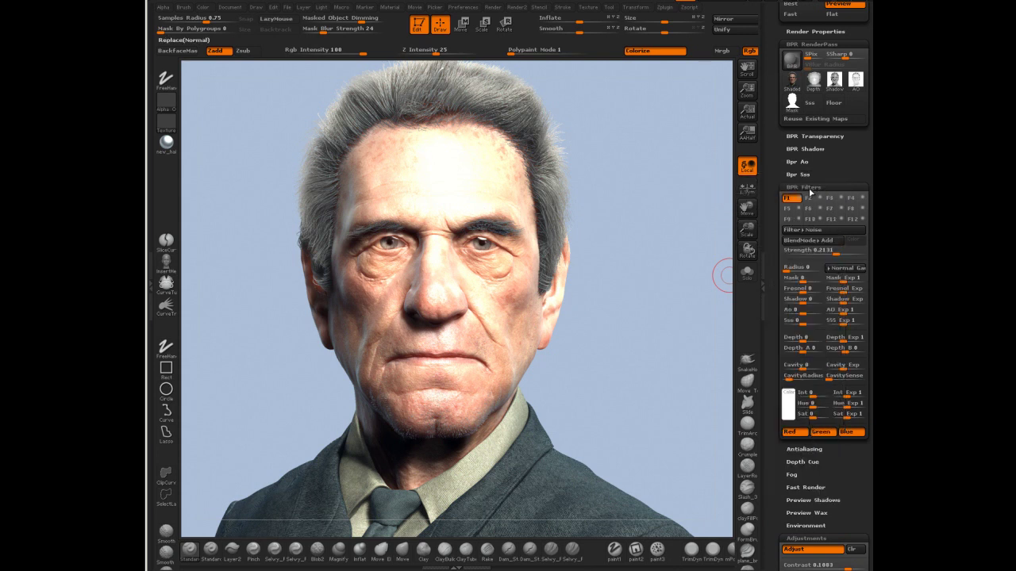
{"action": "mouse_move", "coordinate": [833, 250]}
{"action": "left_mouse_down"}
{"action": "mouse_move", "coordinate": [845, 252]}
{"action": "mouse_move", "coordinate": [836, 250]}
{"action": "left_mouse_up"}
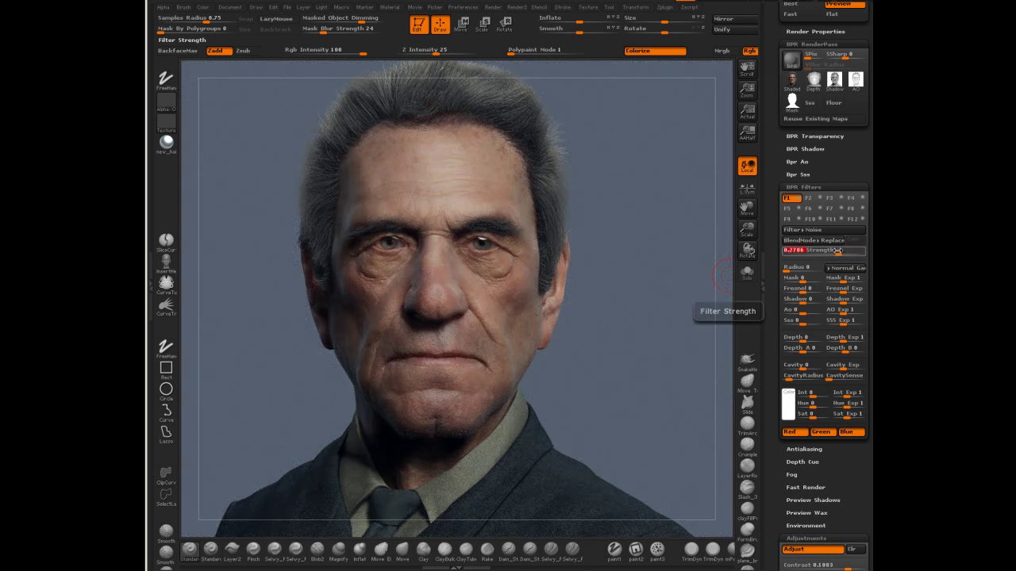
{"action": "left_click_drag", "start_coordinate": [795, 267], "coordinate": [786, 268]}
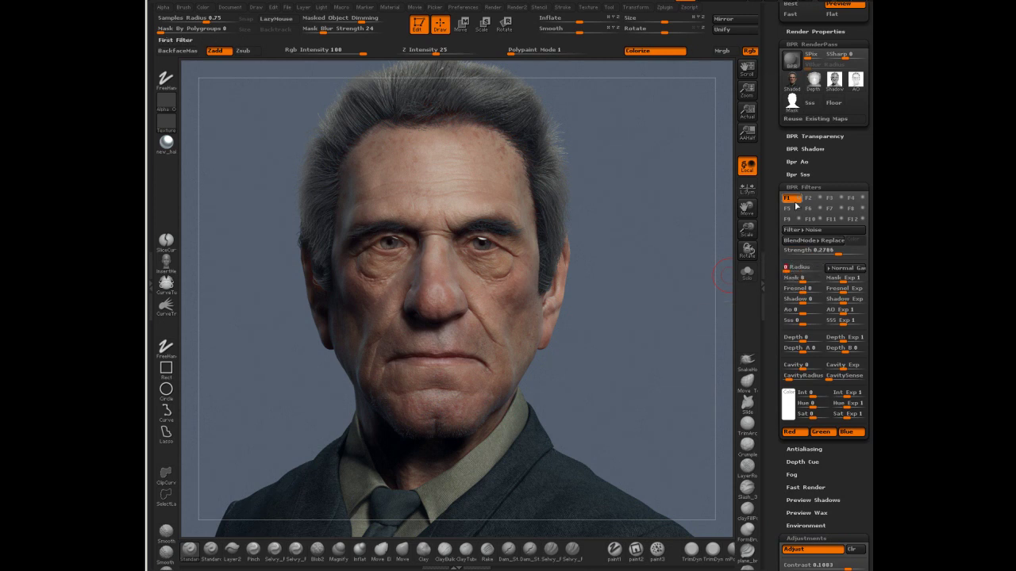
Make the second BPR filter a Blur and raise its strength and radius.
{"action": "left_click", "coordinate": [810, 199]}
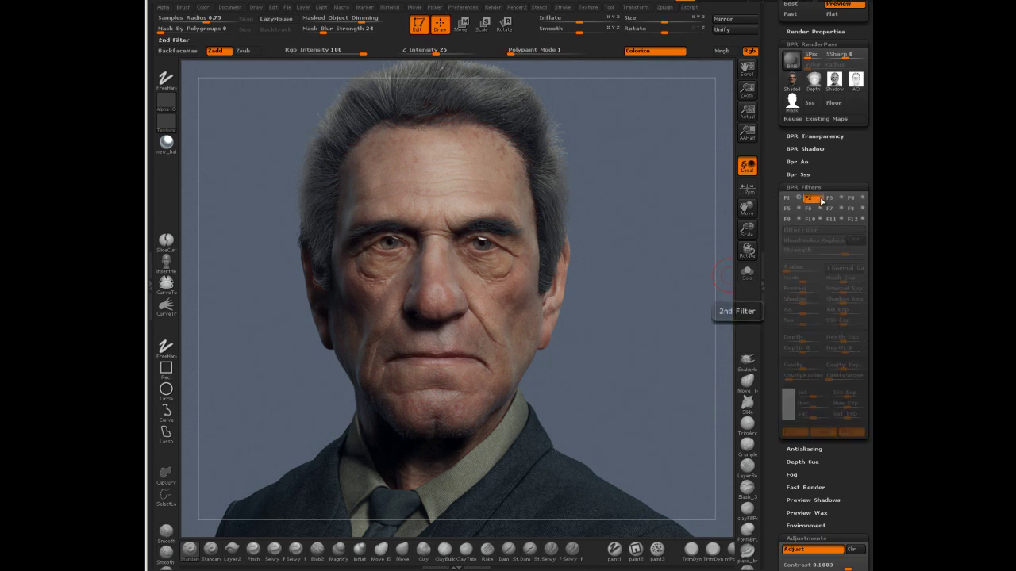
{"action": "left_click", "coordinate": [811, 235]}
{"action": "left_click", "coordinate": [792, 231]}
{"action": "left_click_drag", "start_coordinate": [803, 250], "coordinate": [861, 252]}
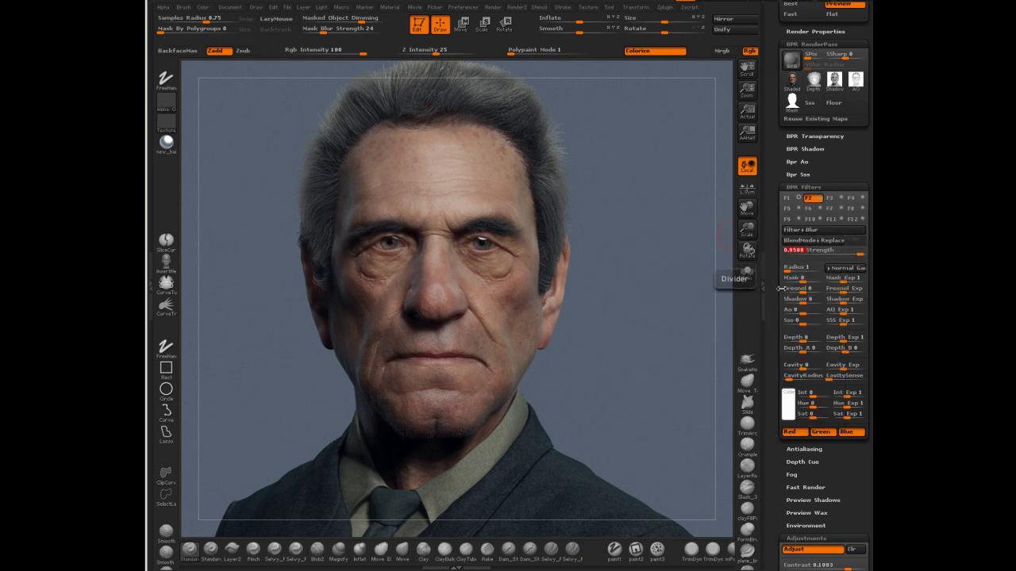
{"action": "left_click_drag", "start_coordinate": [797, 267], "coordinate": [799, 268]}
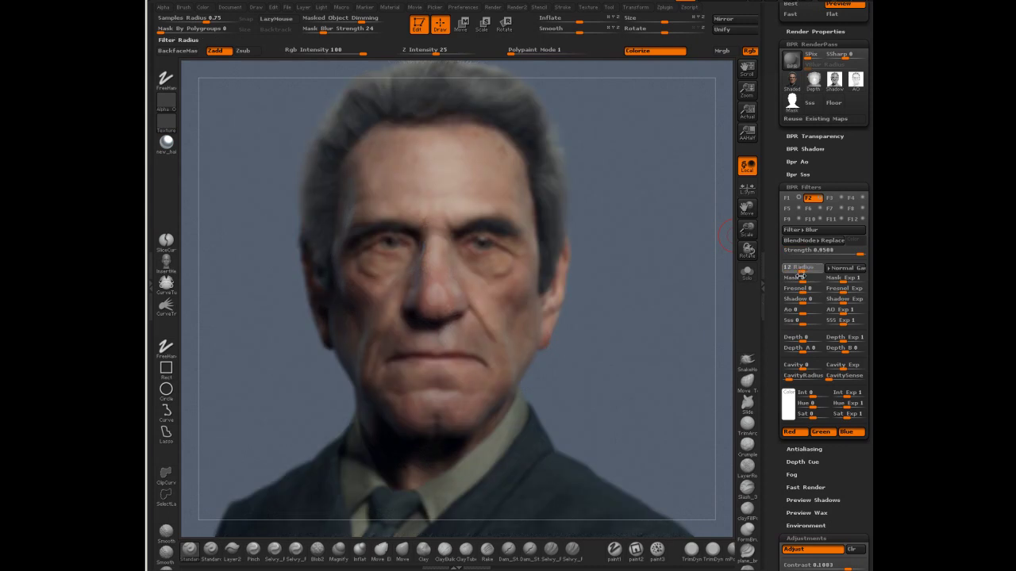
Adjust the blur's depth settings so it varies with depth.
{"action": "left_click_drag", "start_coordinate": [802, 337], "coordinate": [811, 337]}
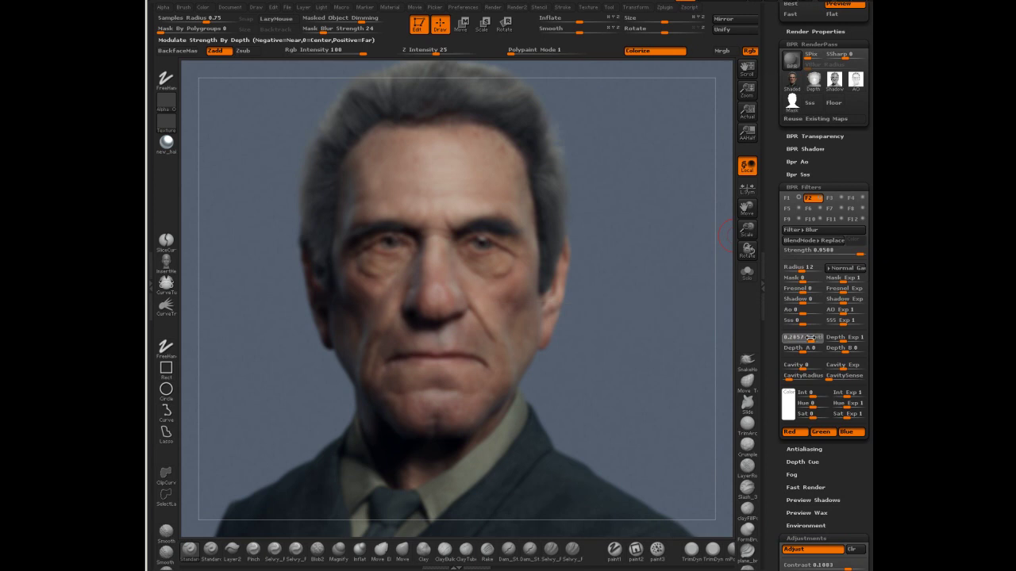
{"action": "mouse_move", "coordinate": [803, 346]}
{"action": "left_mouse_down"}
{"action": "mouse_move", "coordinate": [813, 347]}
{"action": "mouse_move", "coordinate": [795, 347]}
{"action": "left_mouse_up"}
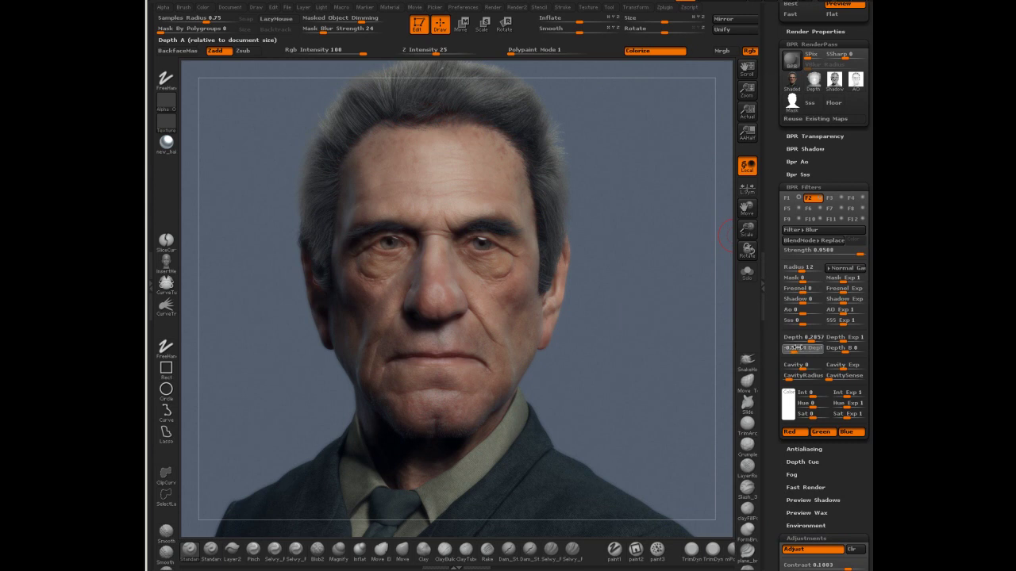
{"action": "left_click_drag", "start_coordinate": [818, 337], "coordinate": [799, 347]}
{"action": "left_click", "coordinate": [799, 346]}
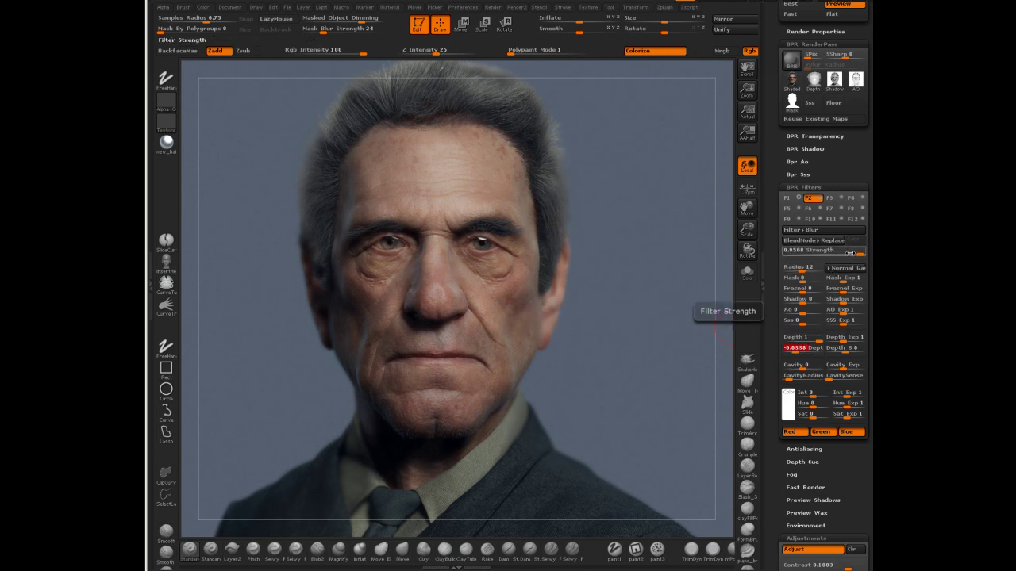
Set the blur radius to 10 and its strength to 1.
{"action": "left_click", "coordinate": [806, 267]}
{"action": "type", "text": "10"}
{"action": "left_click", "coordinate": [850, 252]}
{"action": "left_click_drag", "start_coordinate": [847, 250], "coordinate": [866, 251]}
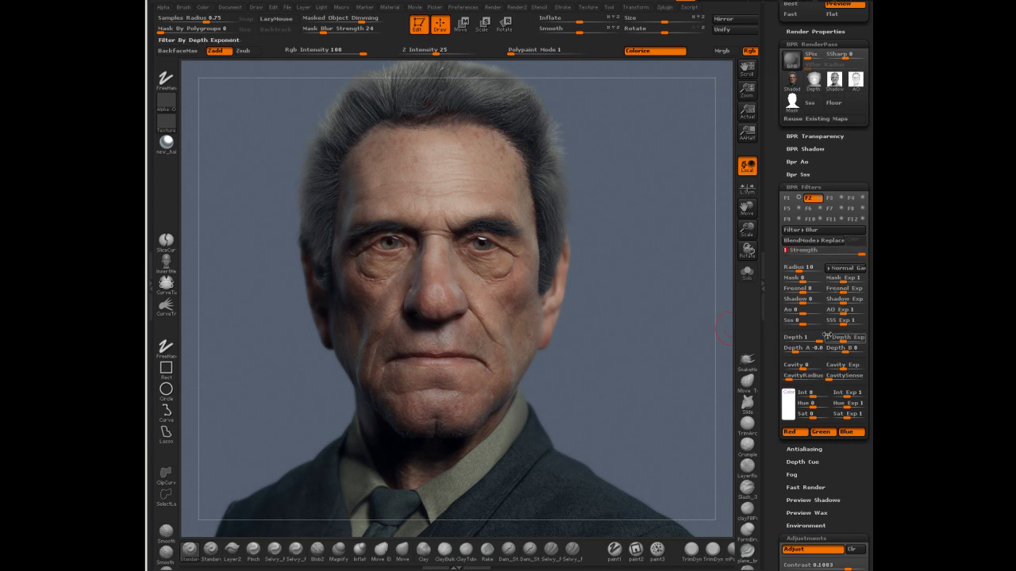
Set blur Depth A to a small negative value and Depth B to 0.0208.
{"action": "left_click", "coordinate": [801, 347]}
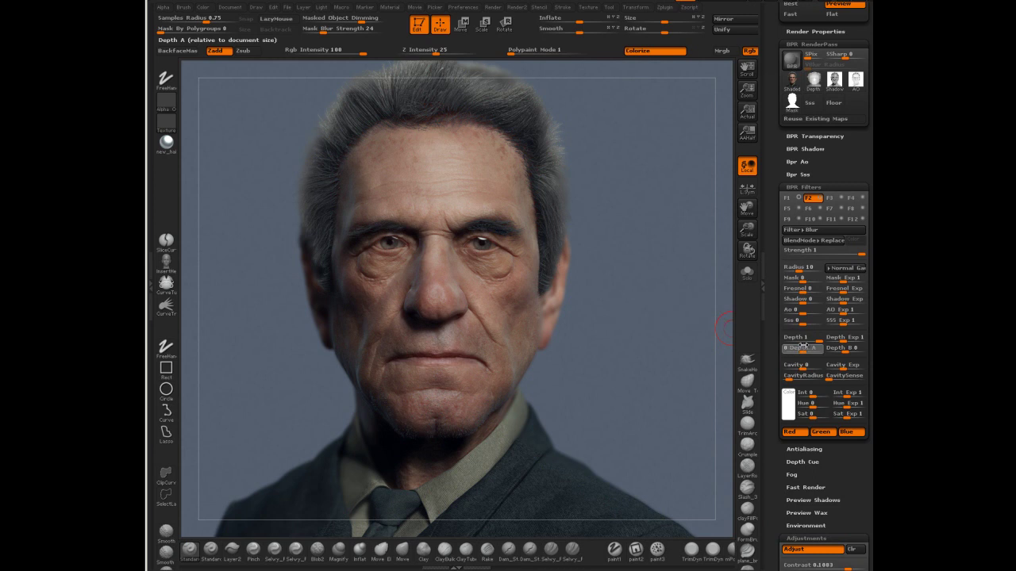
{"action": "left_click", "coordinate": [853, 337]}
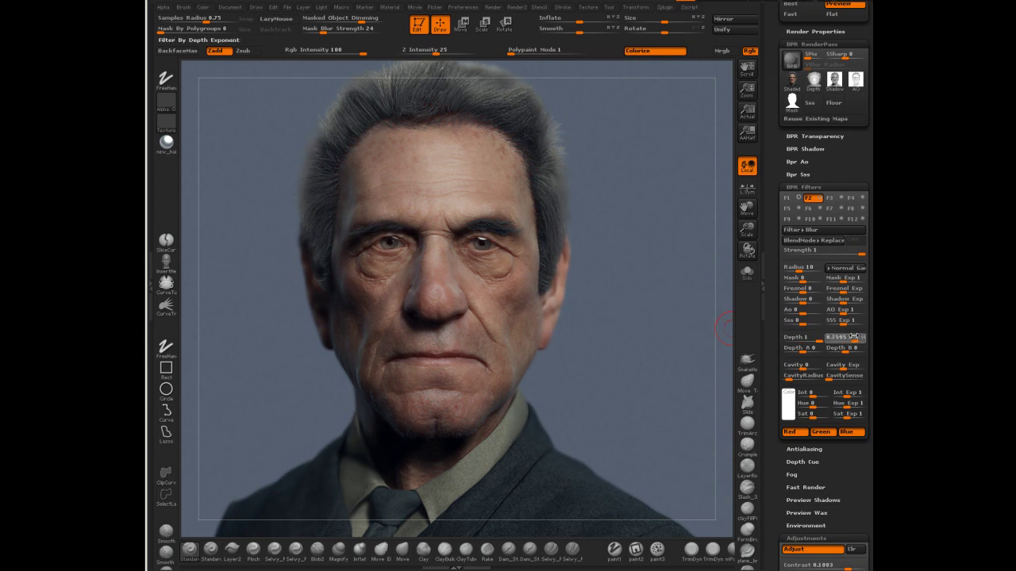
{"action": "left_click", "coordinate": [799, 346]}
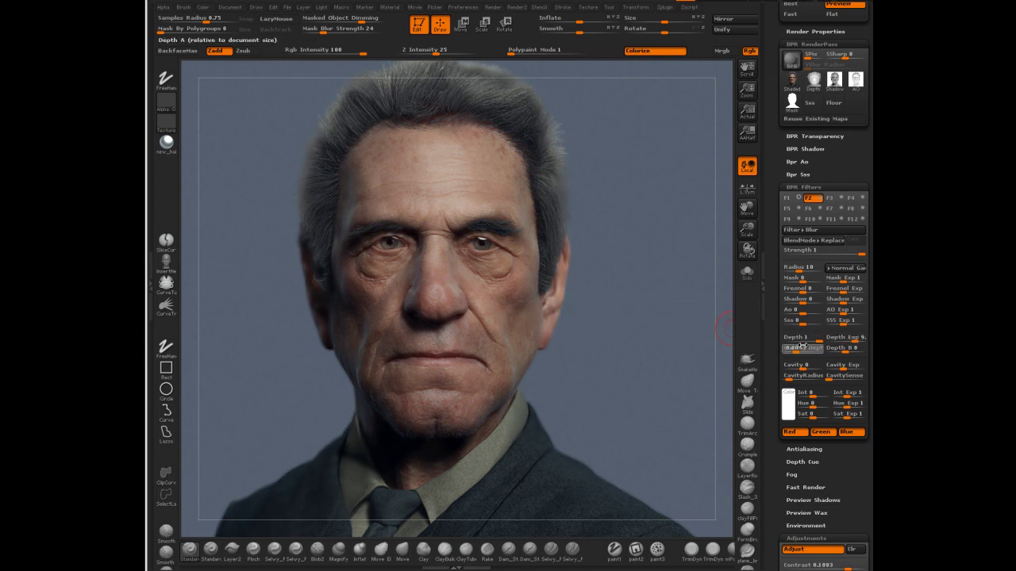
{"action": "type", "text": "-"}
{"action": "left_click", "coordinate": [839, 349]}
{"action": "type", "text": "2.5785"}
{"action": "key", "text": "Return"}
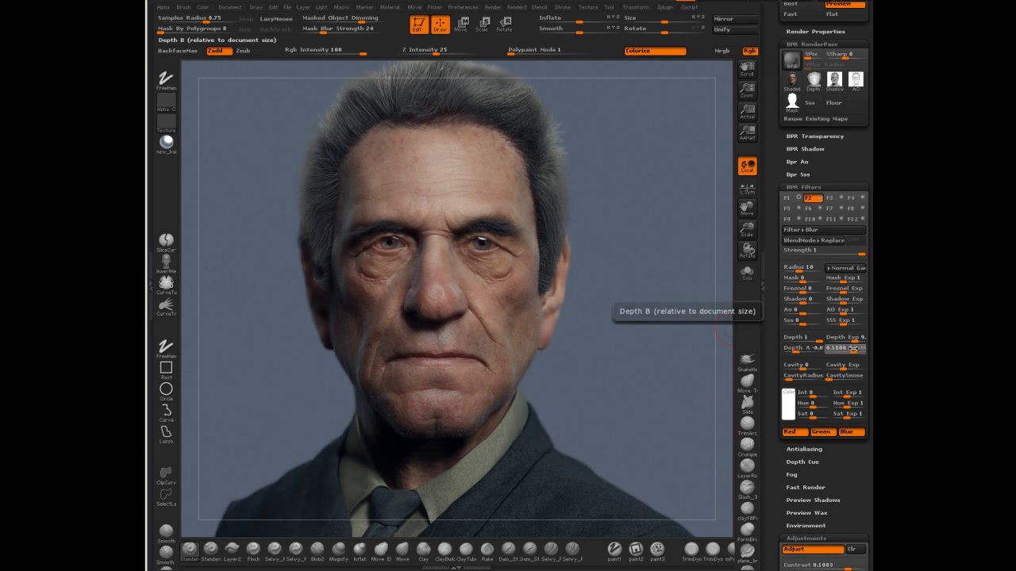
{"action": "left_click", "coordinate": [850, 349]}
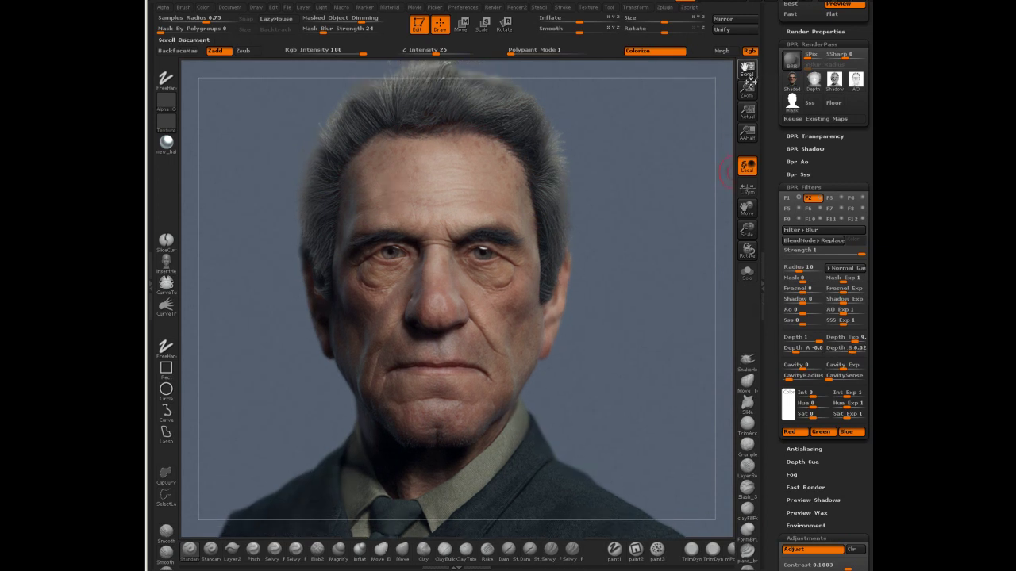
{"action": "mouse_move", "coordinate": [746, 90]}
{"action": "left_mouse_down"}
{"action": "mouse_move", "coordinate": [746, 69]}
{"action": "mouse_move", "coordinate": [765, 77]}
{"action": "left_mouse_up"}
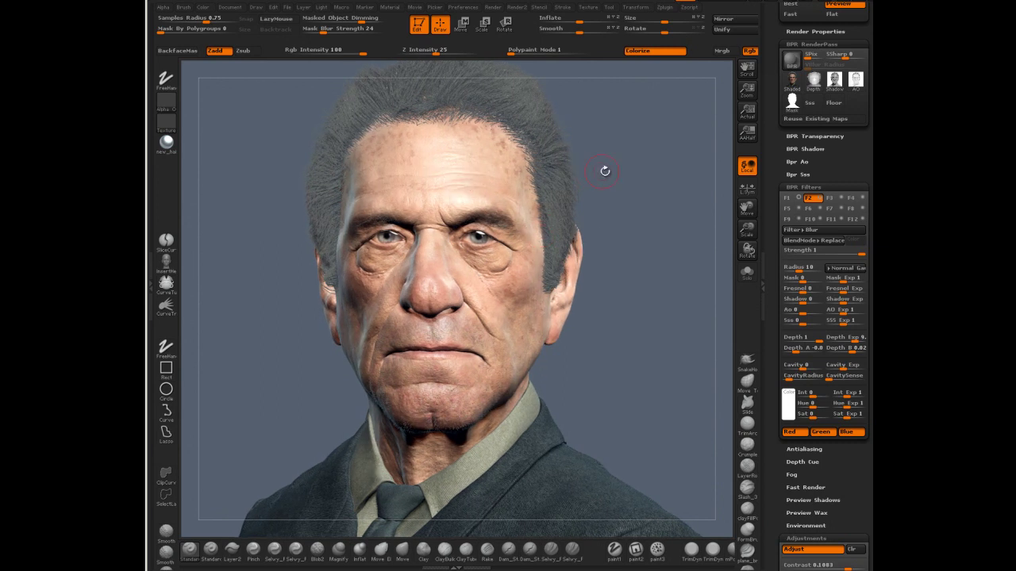
Dock the Render palette, switch to Fast render mode, and turn the head slightly left.
{"action": "scroll", "coordinate": [811, 161], "scroll_direction": "up", "scroll_amount": 3}
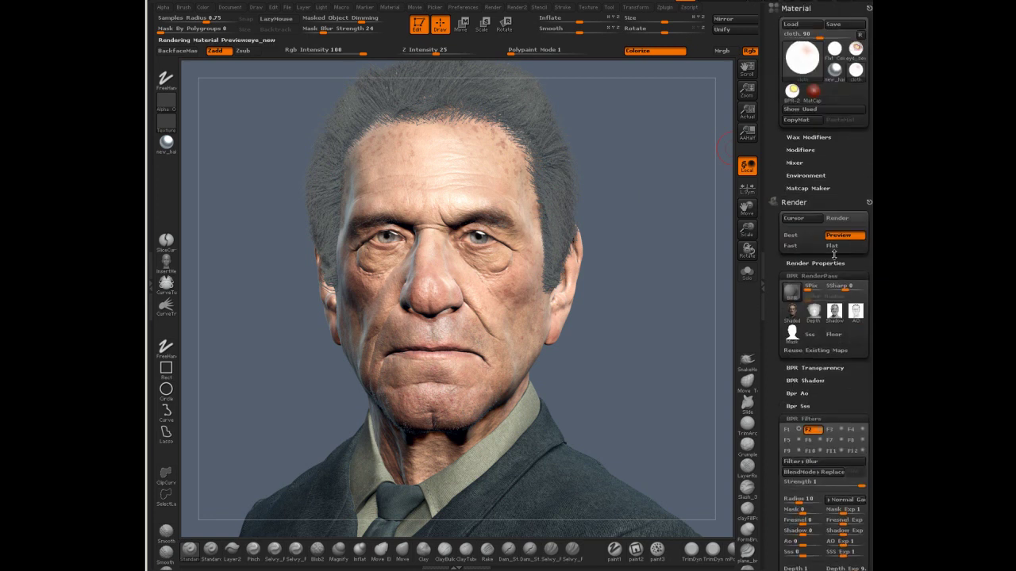
{"action": "left_click", "coordinate": [850, 163]}
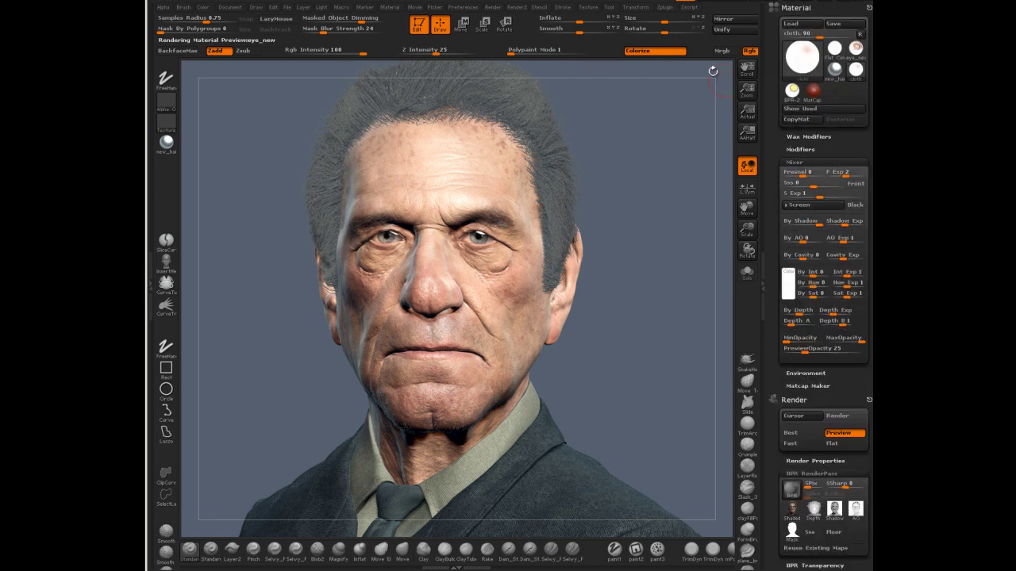
{"action": "left_click", "coordinate": [492, 8]}
{"action": "left_click", "coordinate": [490, 18]}
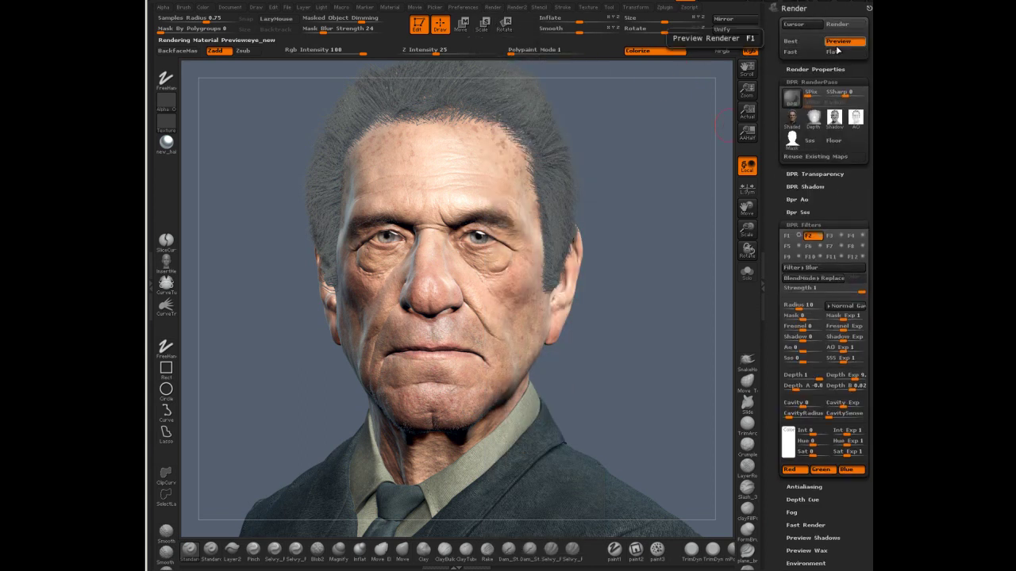
{"action": "left_click", "coordinate": [803, 53]}
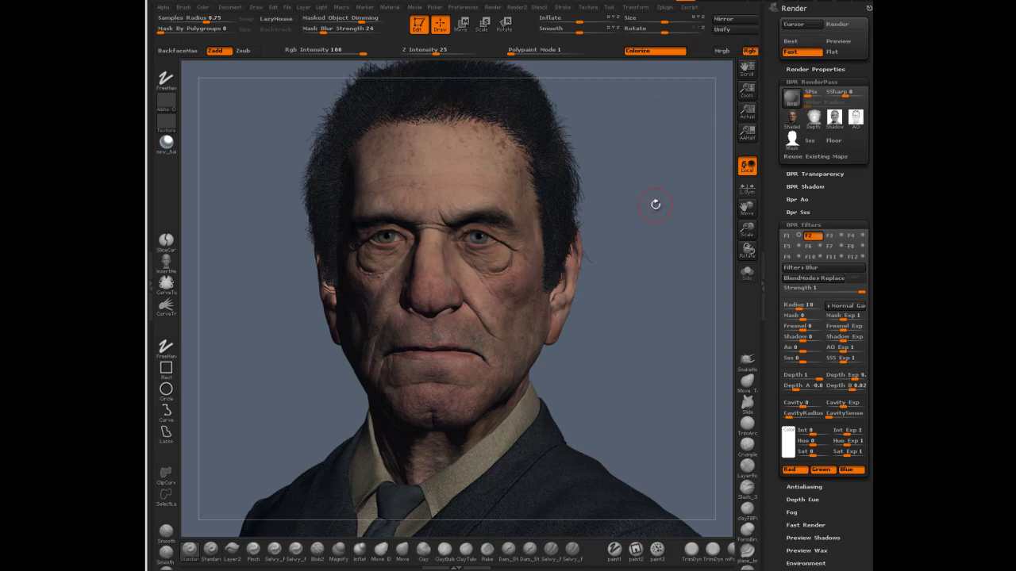
{"action": "left_click_drag", "start_coordinate": [654, 204], "coordinate": [654, 208]}
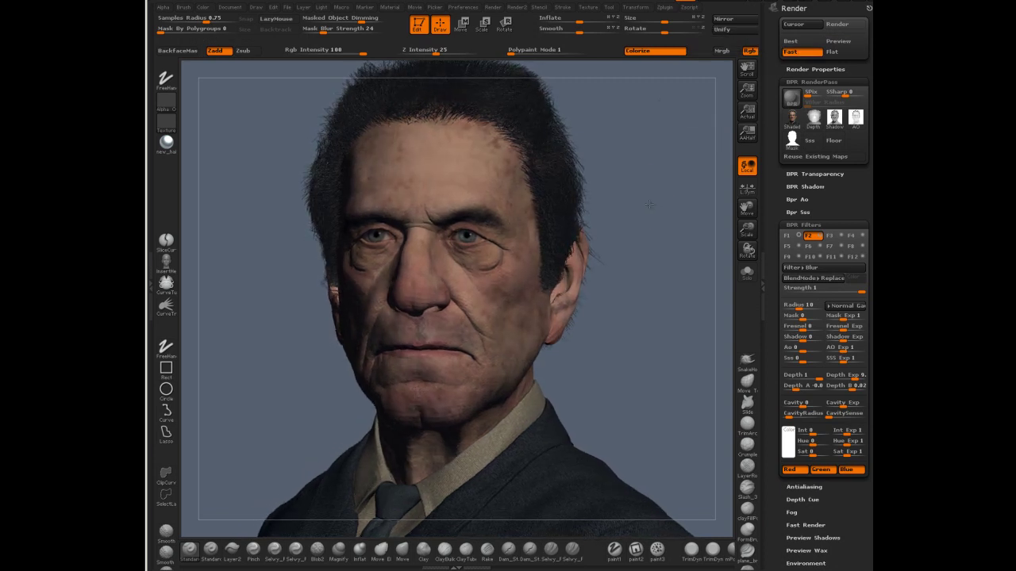
{"action": "left_click_drag", "start_coordinate": [654, 207], "coordinate": [628, 193]}
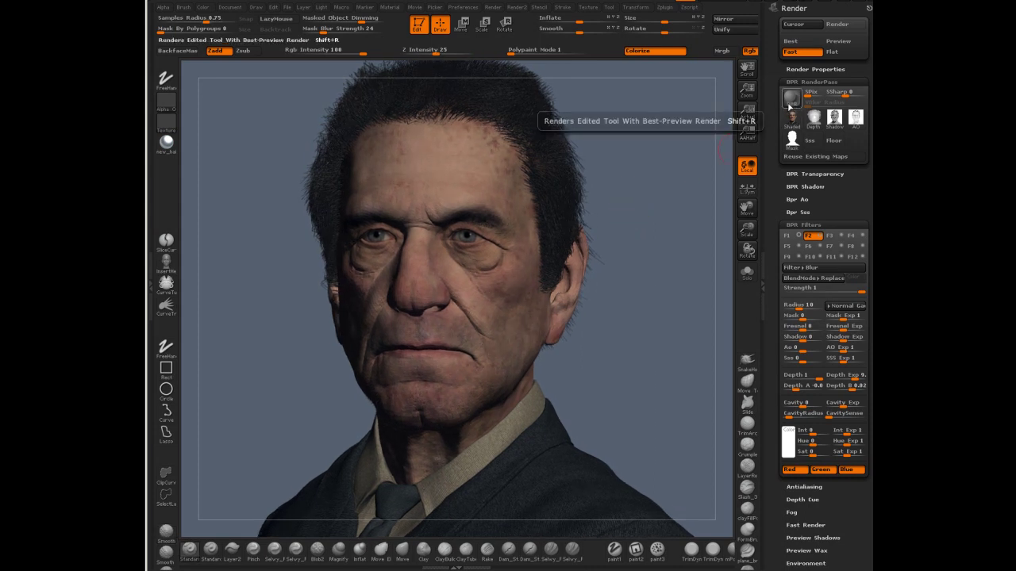
Run a BPR render of the turned head with the depth-limited Blur filter.
{"action": "left_click", "coordinate": [790, 98]}
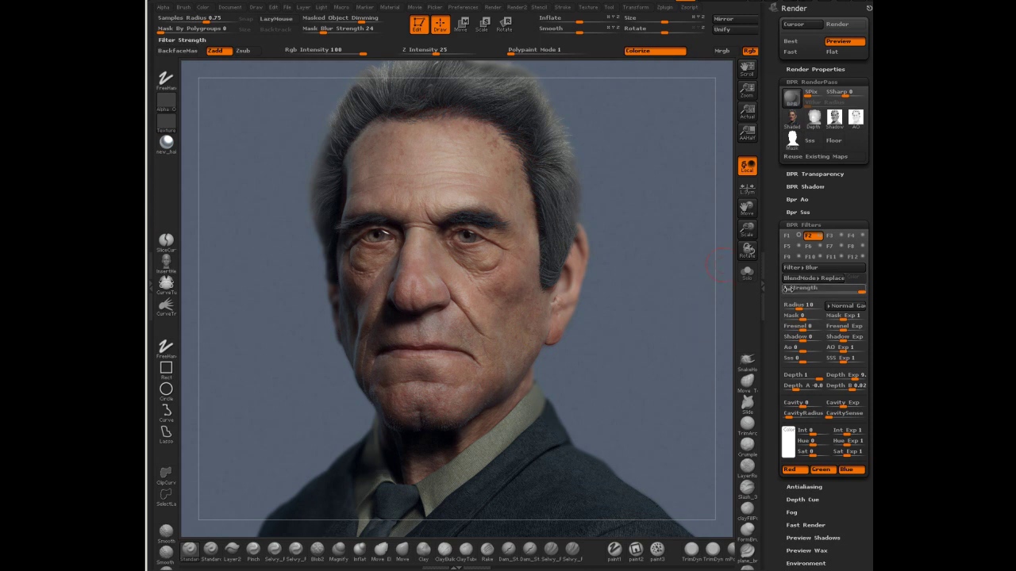
Set filter slot F1 to Noise and lower its strength to about 0.13.
{"action": "scroll", "coordinate": [793, 238], "scroll_direction": "down", "scroll_amount": 1}
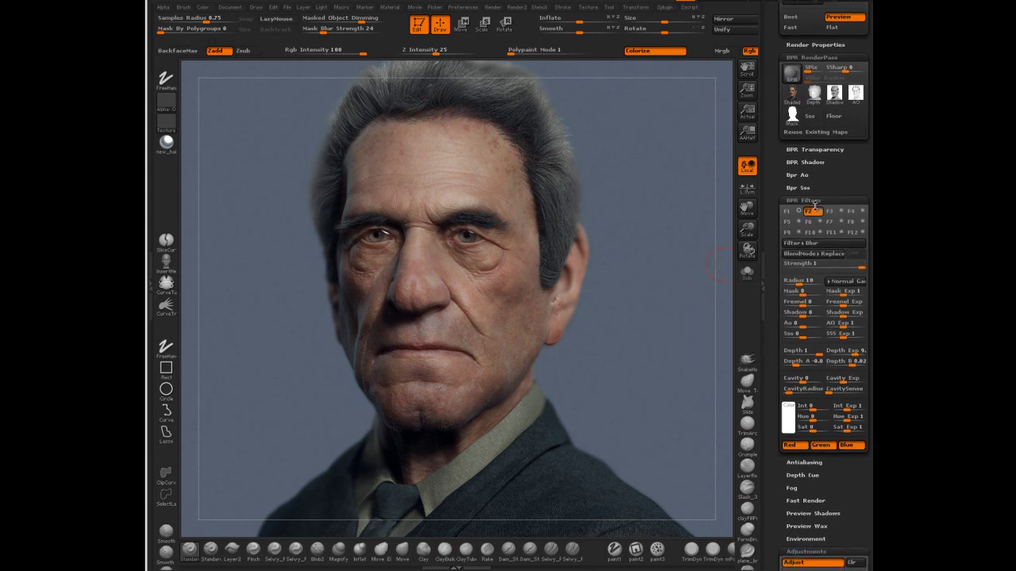
{"action": "left_click", "coordinate": [792, 211]}
{"action": "left_click_drag", "start_coordinate": [853, 264], "coordinate": [801, 278]}
{"action": "left_click", "coordinate": [827, 279]}
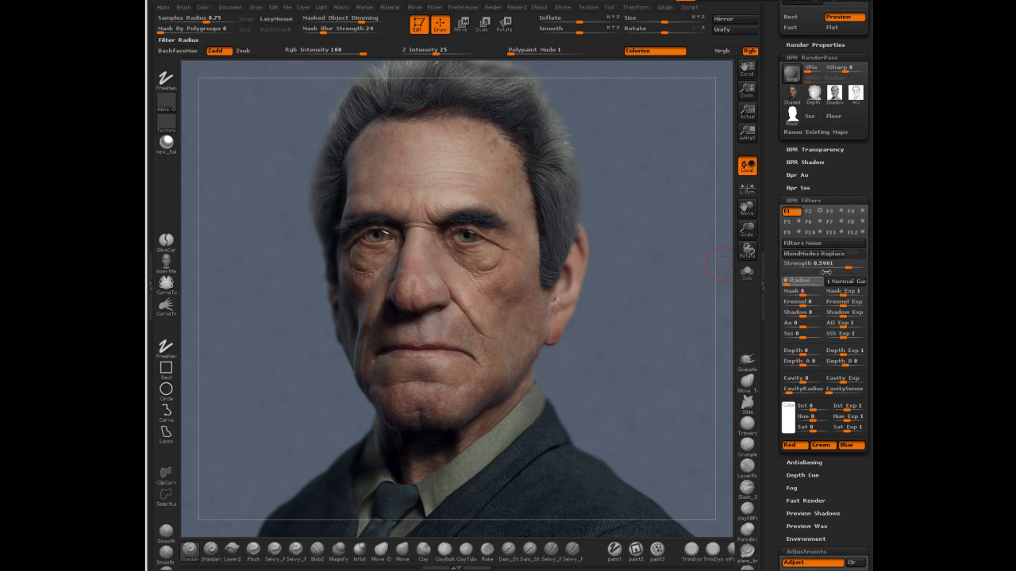
{"action": "left_click_drag", "start_coordinate": [846, 264], "coordinate": [835, 264]}
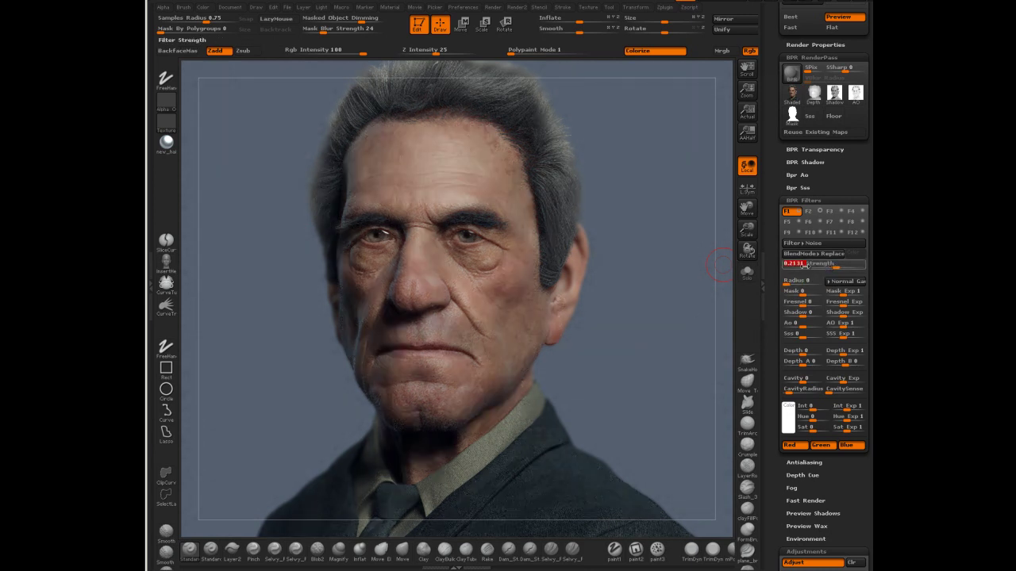
{"action": "left_click_drag", "start_coordinate": [836, 264], "coordinate": [846, 265]}
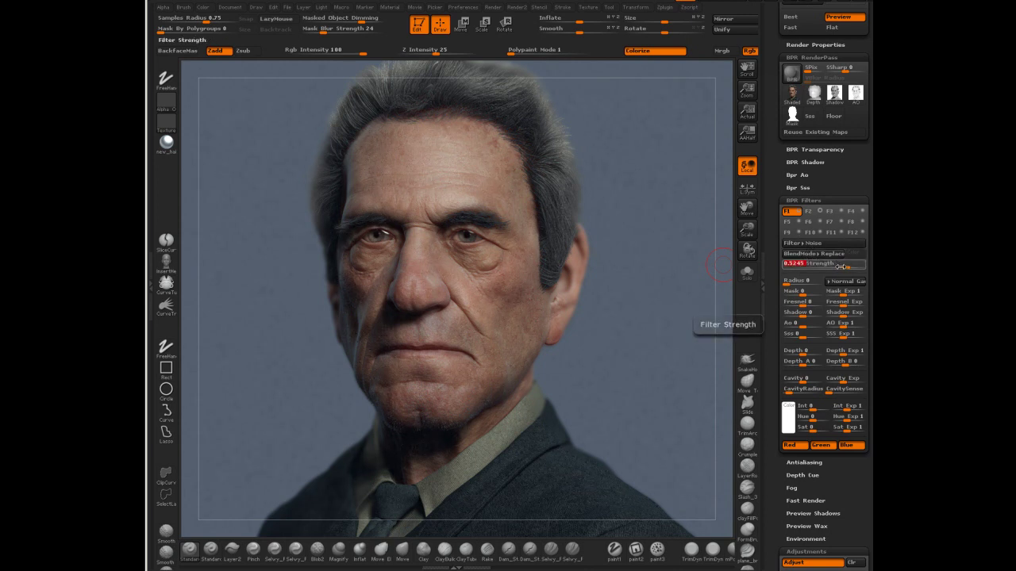
{"action": "left_click_drag", "start_coordinate": [822, 271], "coordinate": [829, 263]}
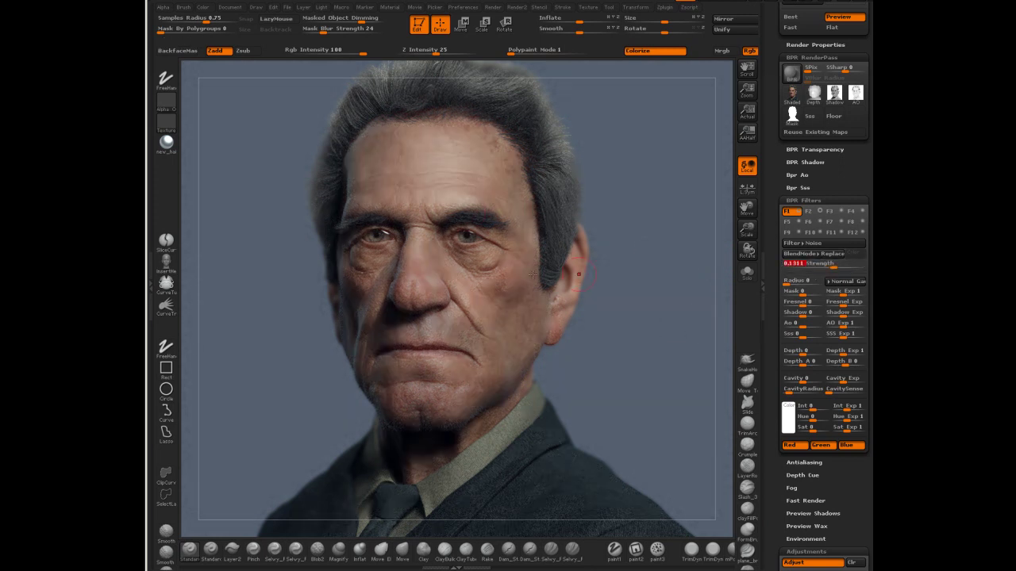
{"action": "scroll", "coordinate": [871, 268], "scroll_direction": "down", "scroll_amount": 5}
{"action": "scroll", "coordinate": [843, 256], "scroll_direction": "down", "scroll_amount": 3}
Raise render gamma to 1.0816, turn off Rgb painting, and select the paint2 brush.
{"action": "left_click_drag", "start_coordinate": [833, 346], "coordinate": [835, 343]}
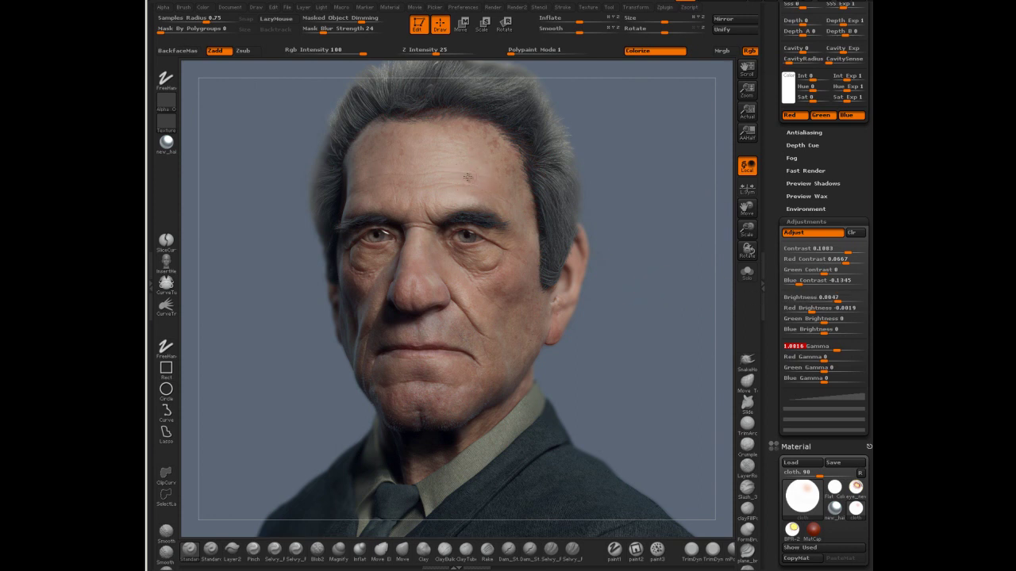
{"action": "left_click", "coordinate": [467, 177]}
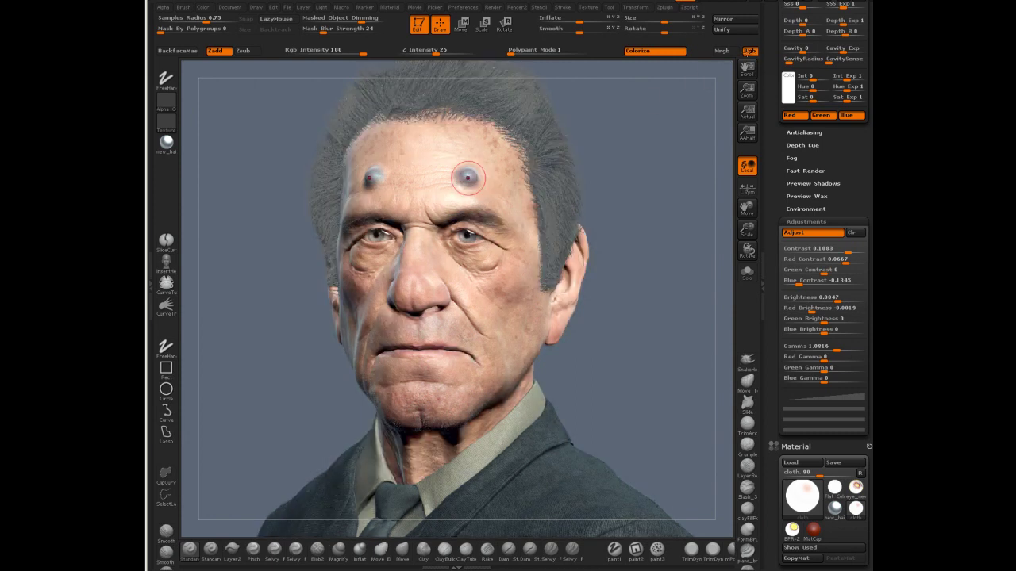
{"action": "left_click", "coordinate": [748, 50]}
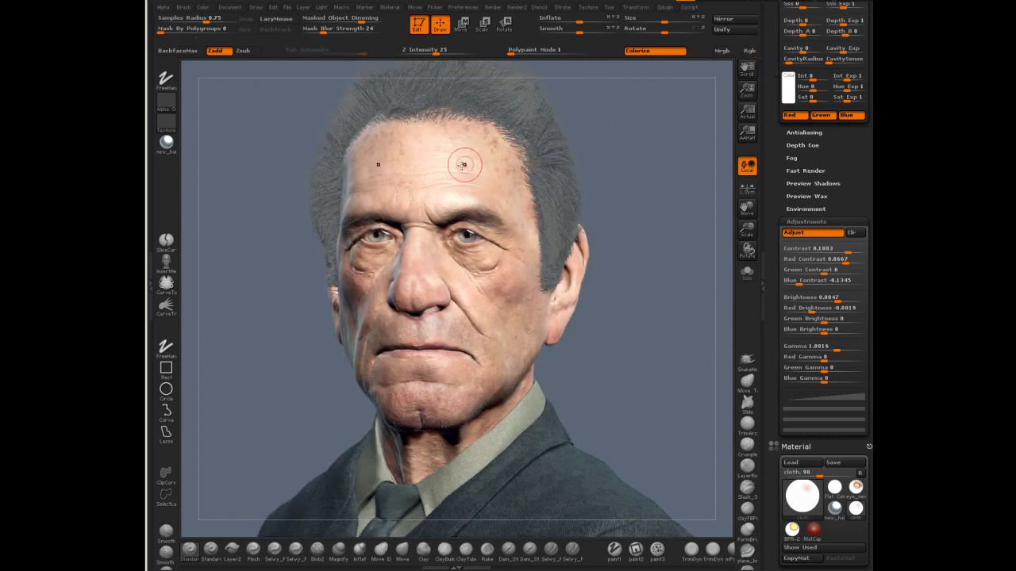
{"action": "left_click", "coordinate": [636, 548]}
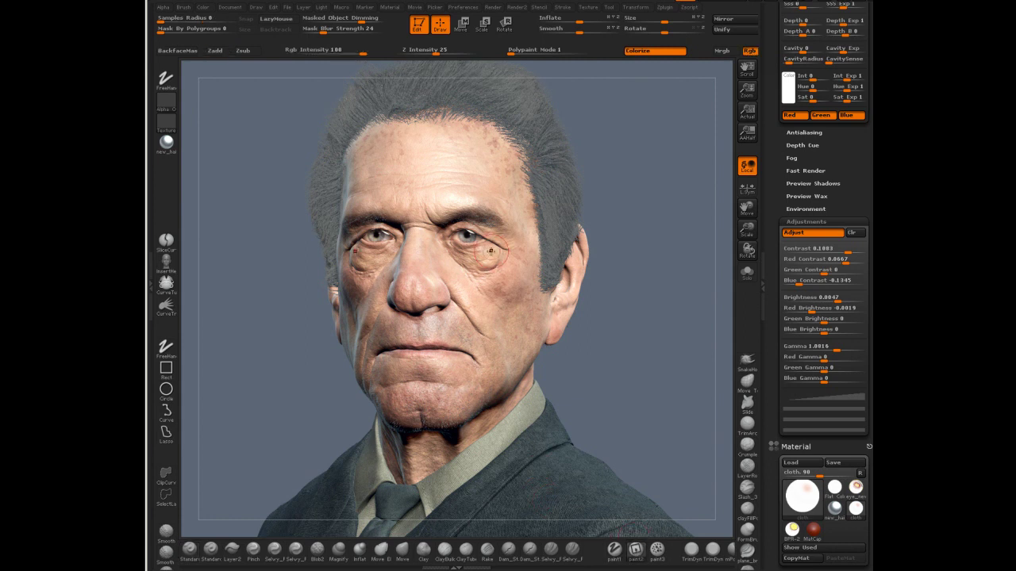
Set the brush to Zadd with Rgb off and emboss the stencil swirls onto the nose bridge and forehead.
{"action": "key", "text": "alt+a"}
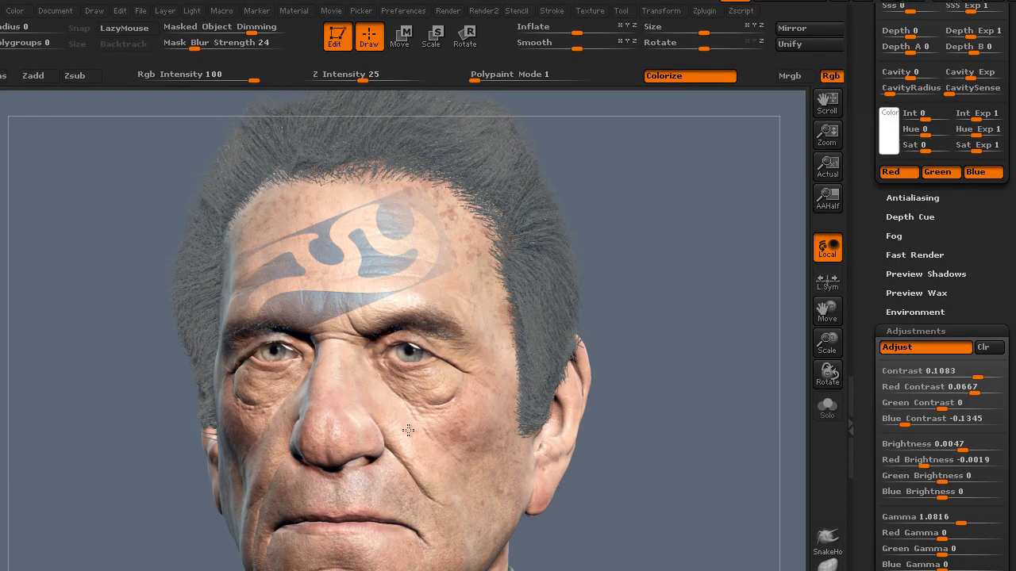
{"action": "left_click", "coordinate": [831, 75]}
{"action": "left_click", "coordinate": [32, 75]}
{"action": "left_click_drag", "start_coordinate": [294, 390], "coordinate": [389, 464]}
{"action": "left_click_drag", "start_coordinate": [442, 328], "coordinate": [365, 350]}
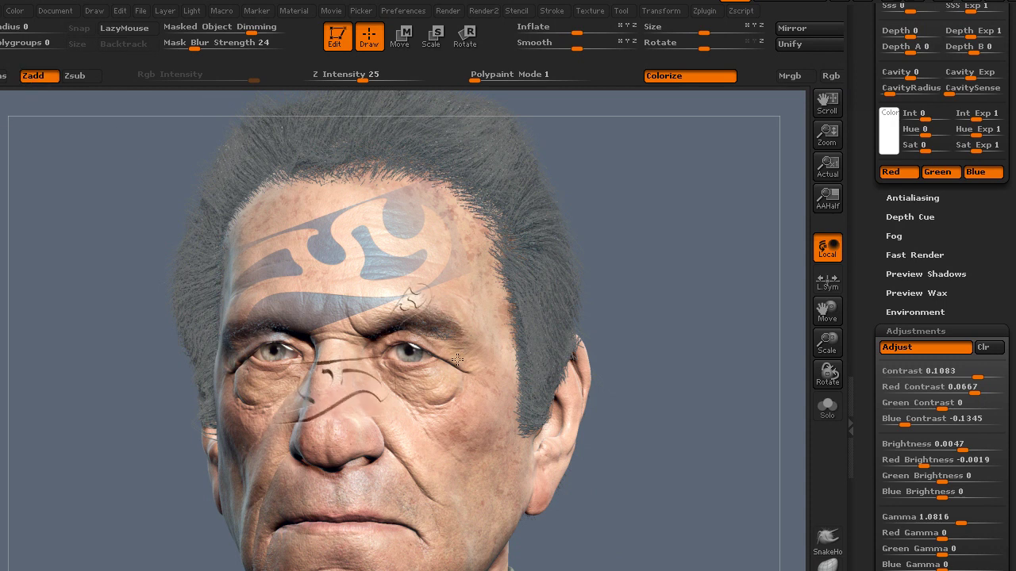
Switch to a dotted alpha and sculpt raised bumps onto the right cheek and nose.
{"action": "key", "text": "alt+a"}
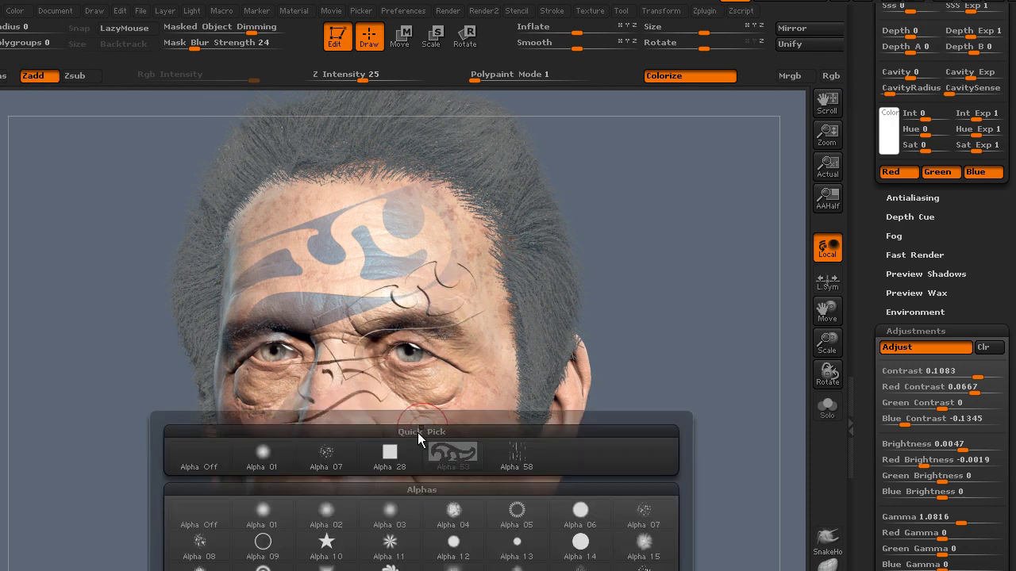
{"action": "left_click", "coordinate": [373, 455]}
{"action": "left_click", "coordinate": [428, 428]}
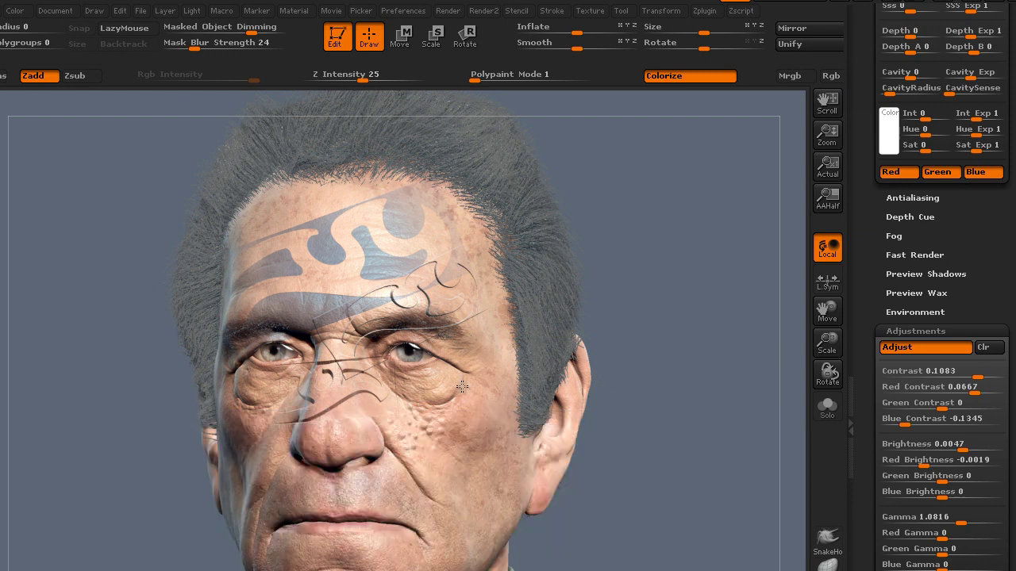
{"action": "mouse_move", "coordinate": [460, 435]}
{"action": "left_mouse_down"}
{"action": "mouse_move", "coordinate": [469, 373]}
{"action": "mouse_move", "coordinate": [444, 289]}
{"action": "left_mouse_up"}
{"action": "mouse_move", "coordinate": [336, 441]}
{"action": "left_mouse_down"}
{"action": "mouse_move", "coordinate": [325, 444]}
{"action": "mouse_move", "coordinate": [329, 433]}
{"action": "left_mouse_up"}
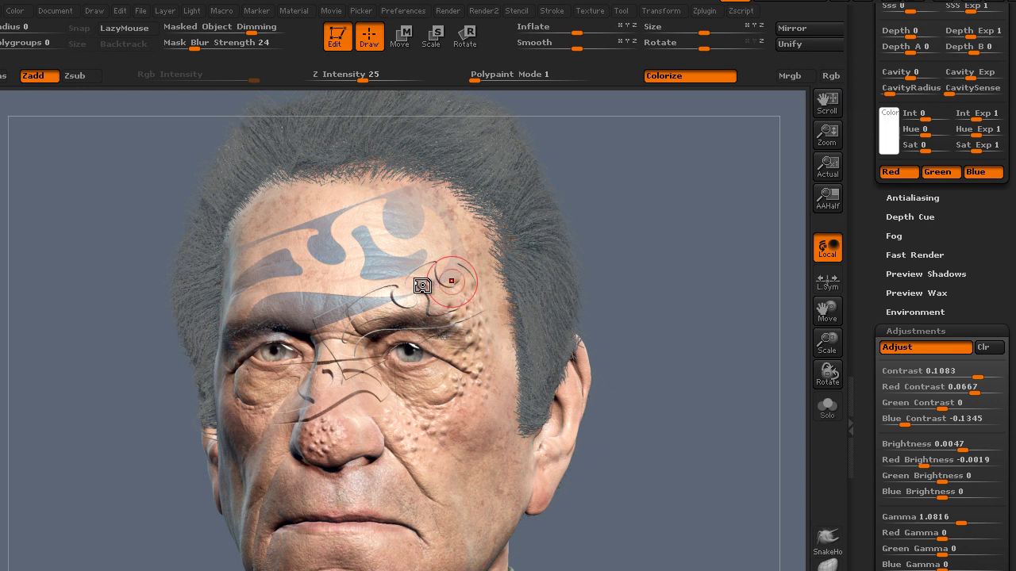
Run a BPR render (Shift+R) of the head showing the embossed swirls and dotted bumps.
{"action": "key", "text": "shift+r"}
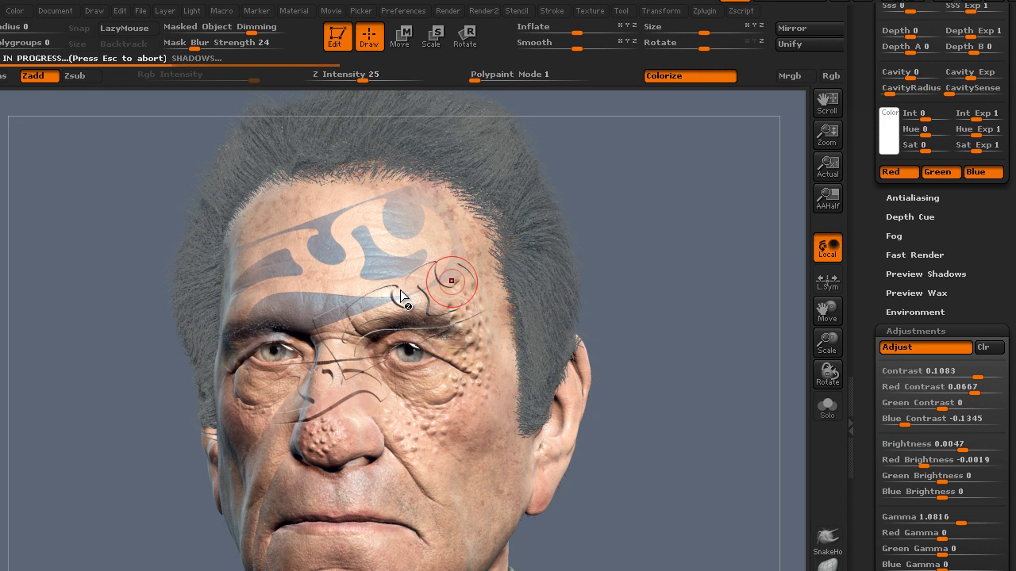